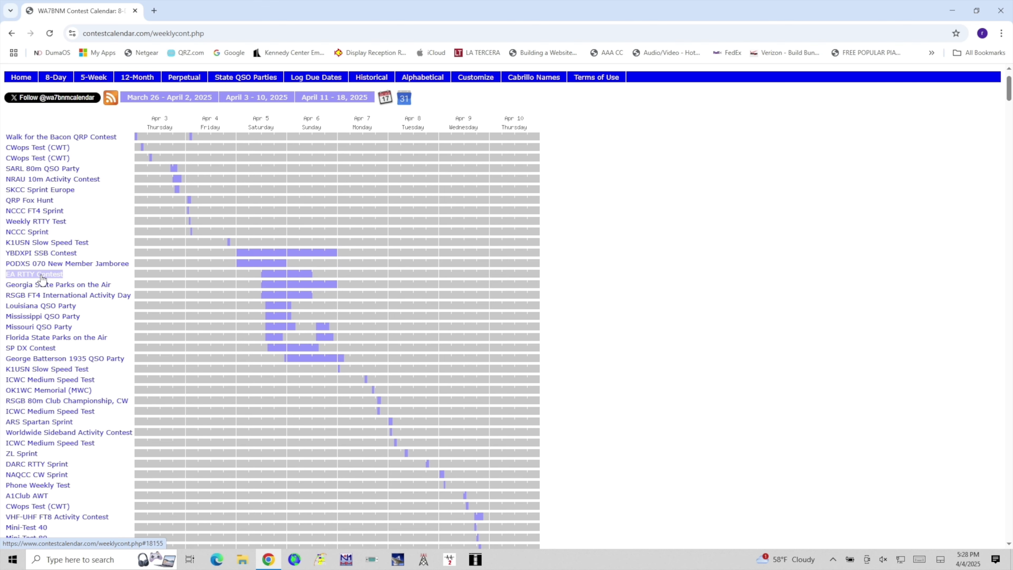
Look up the EA RTTY Contest on the contest calendar and examine its exchange for EA and non-EA stations
left_click(41, 275)
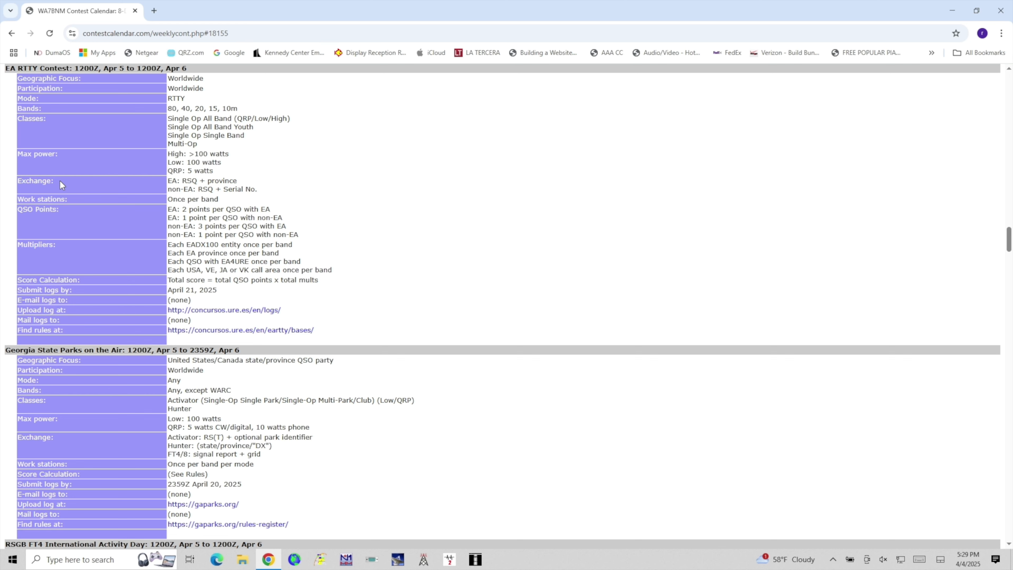
left_click_drag(60, 181, 14, 180)
left_click_drag(237, 180, 167, 180)
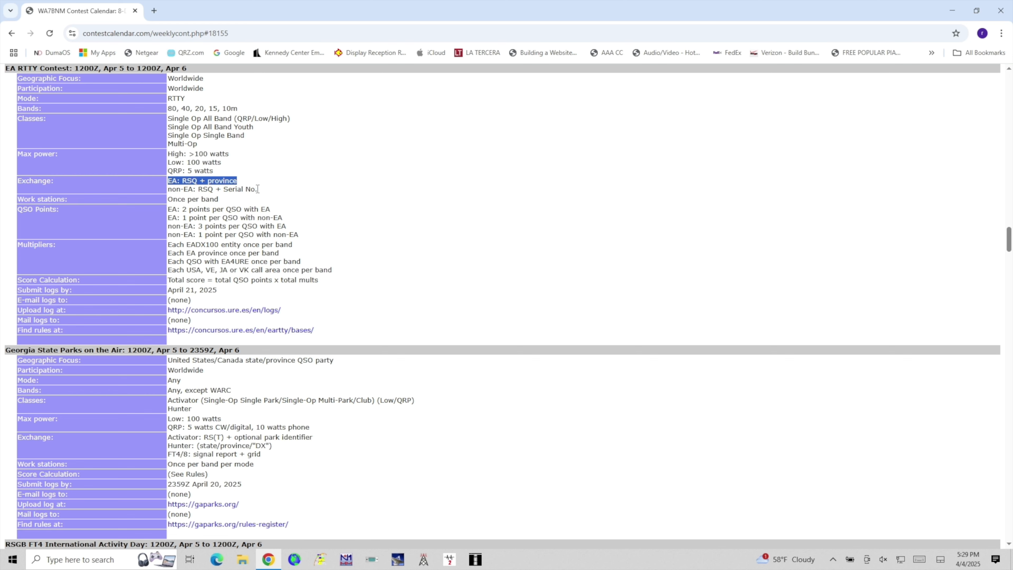
left_click_drag(257, 188, 168, 188)
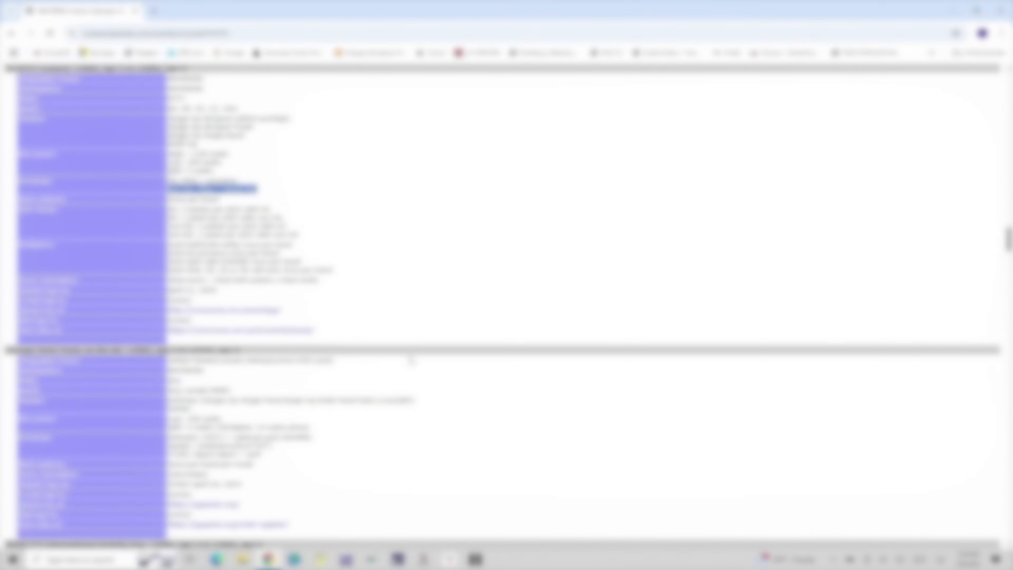
Open N1MM Logger+, accept switching to manual radio, and close the network status window
left_click(346, 560)
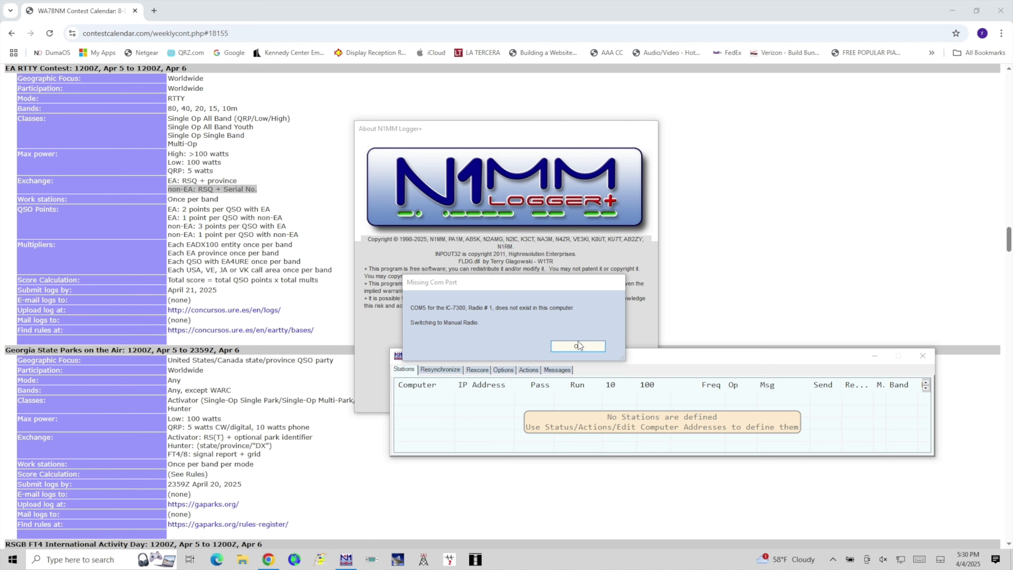
left_click(578, 345)
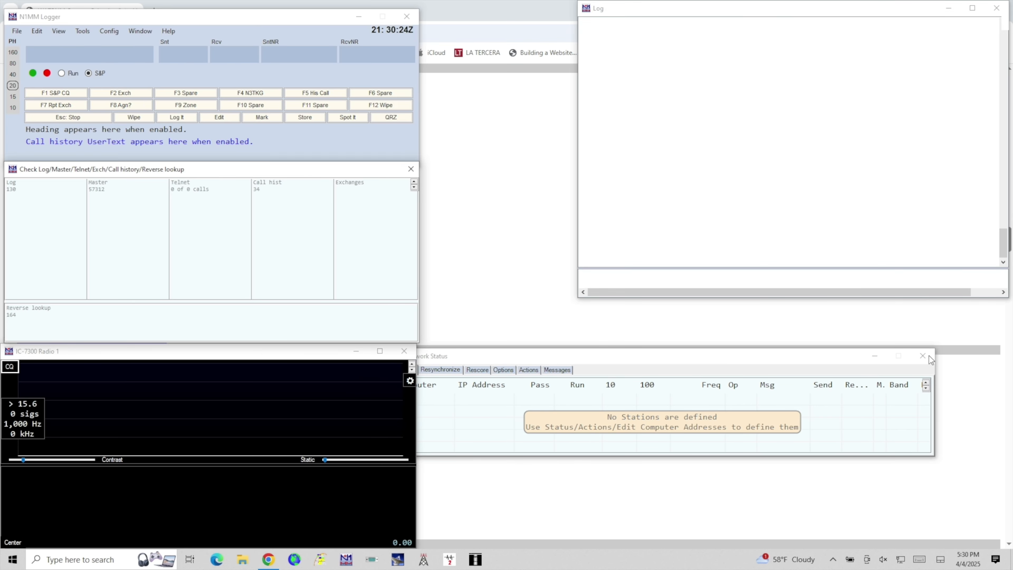
left_click(924, 356)
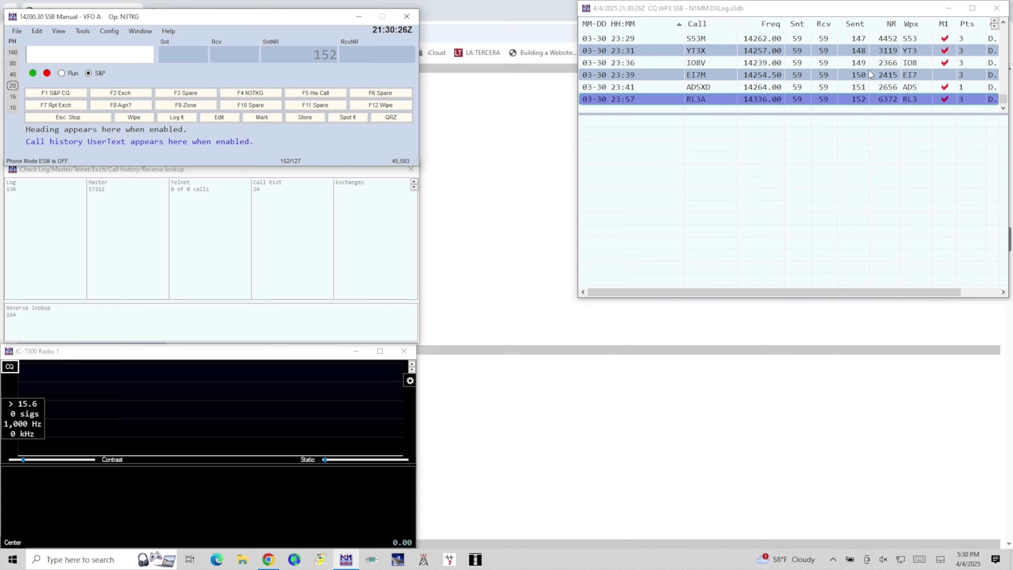
scroll(677, 89, "up", 6)
scroll(694, 83, "down", 6)
Start a new log in the N1MM DXLog.s3db database with log type EARTTY (Spanish Radio Union, EA RTTY, April)
left_click(16, 32)
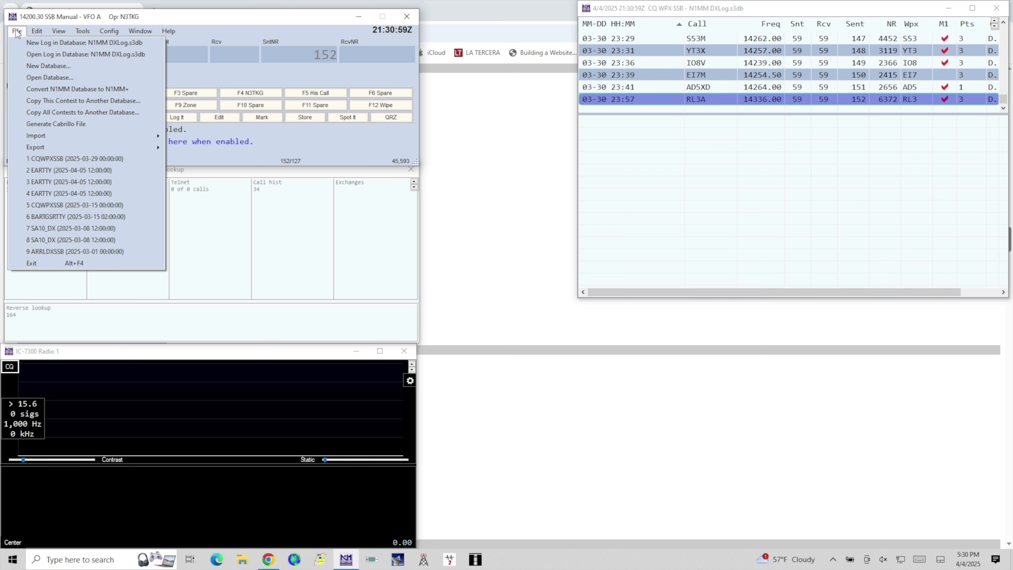
left_click(47, 46)
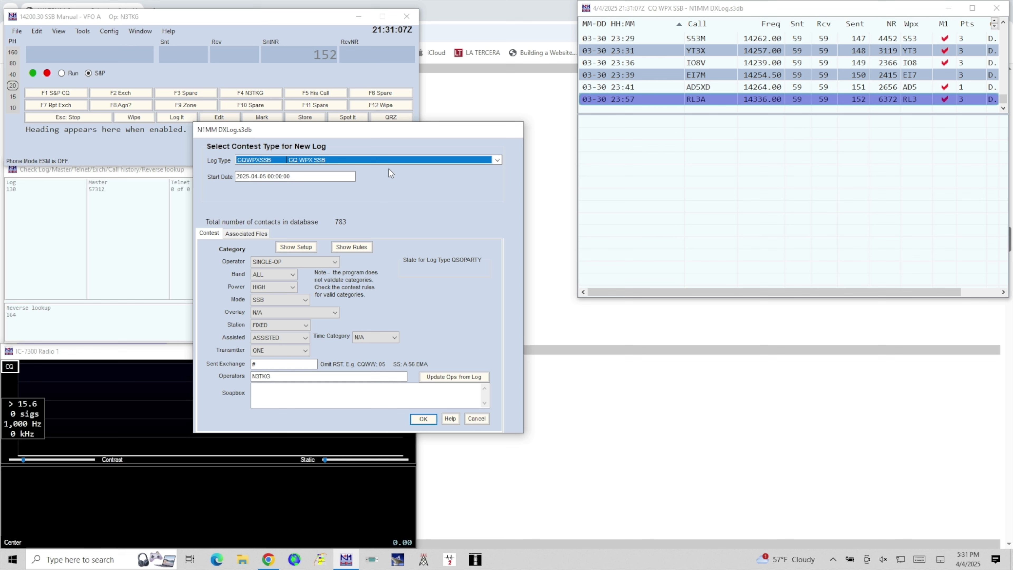
left_click(386, 159)
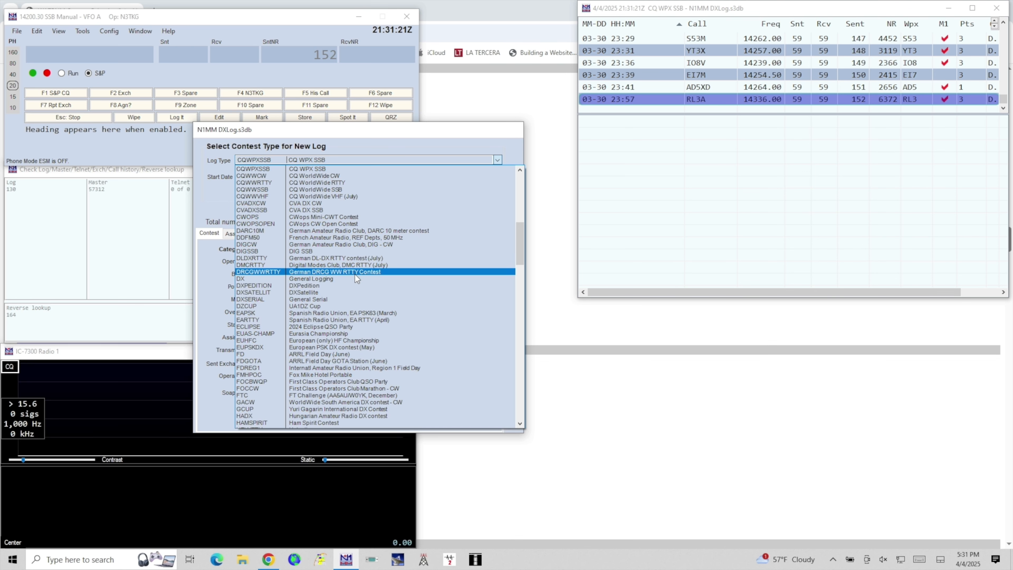
scroll(354, 275, "down", 3)
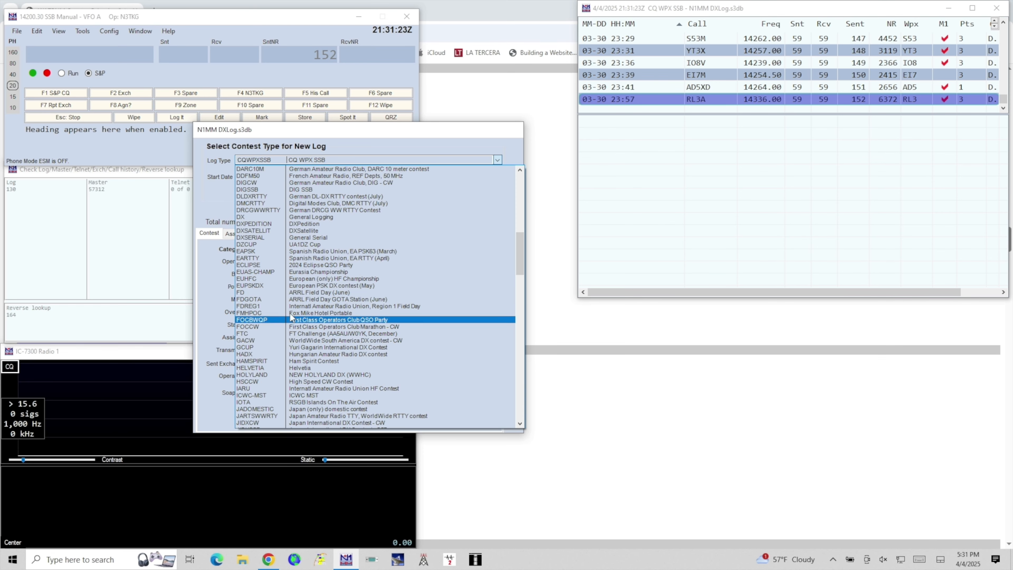
scroll(329, 277, "up", 3)
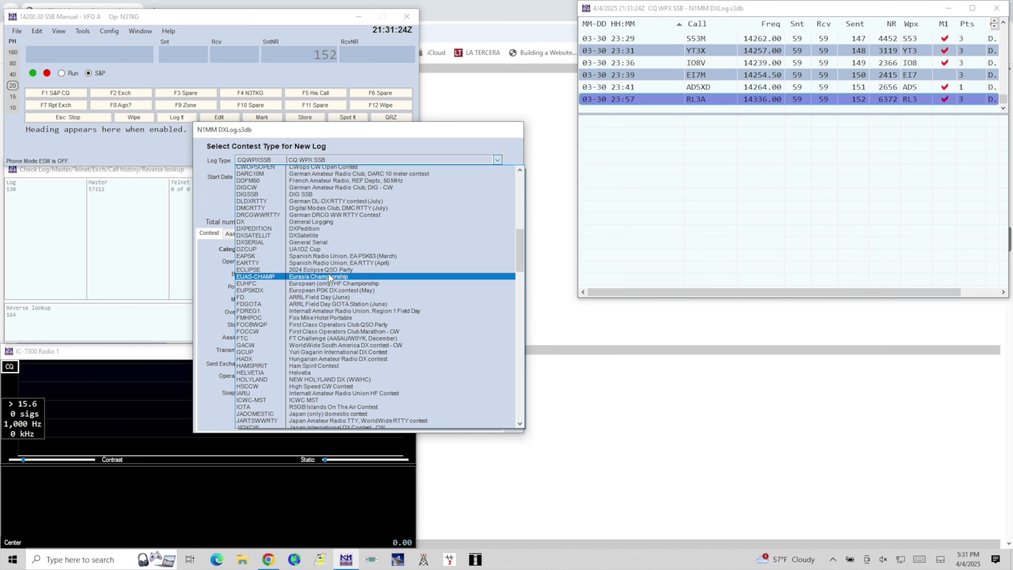
scroll(292, 176, "up", 9)
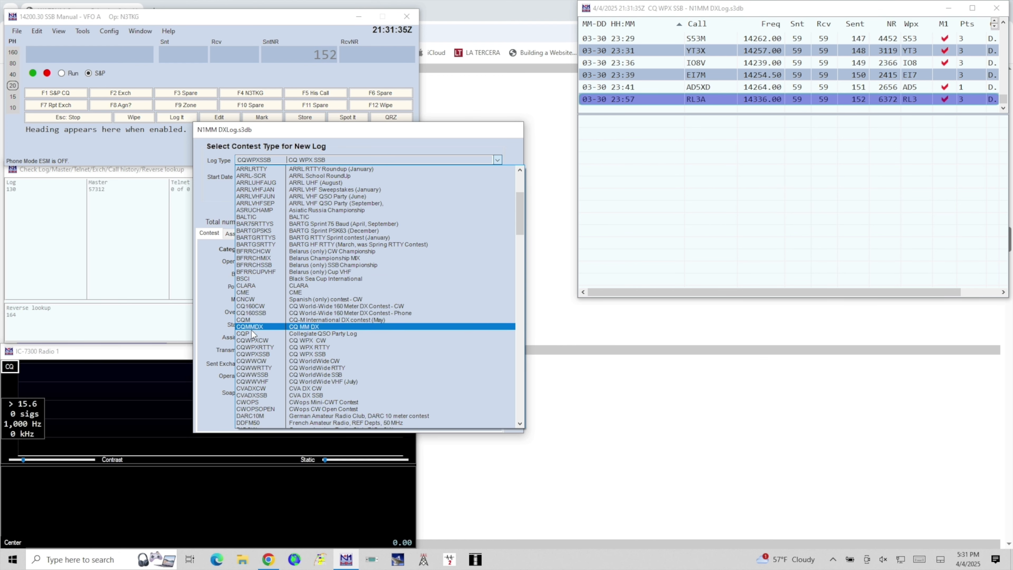
scroll(256, 360, "down", 4)
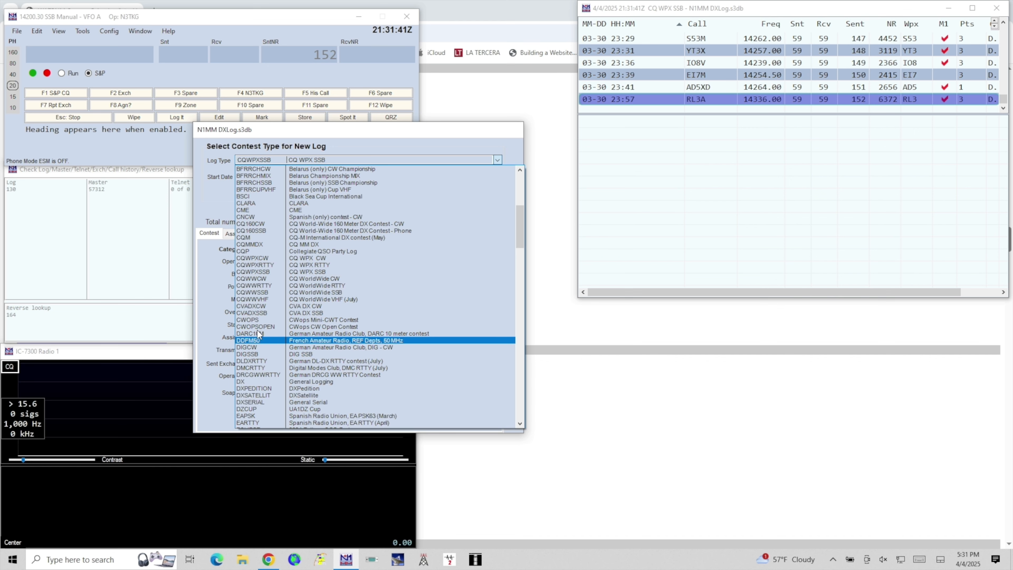
scroll(259, 328, "down", 2)
scroll(259, 328, "down", 1)
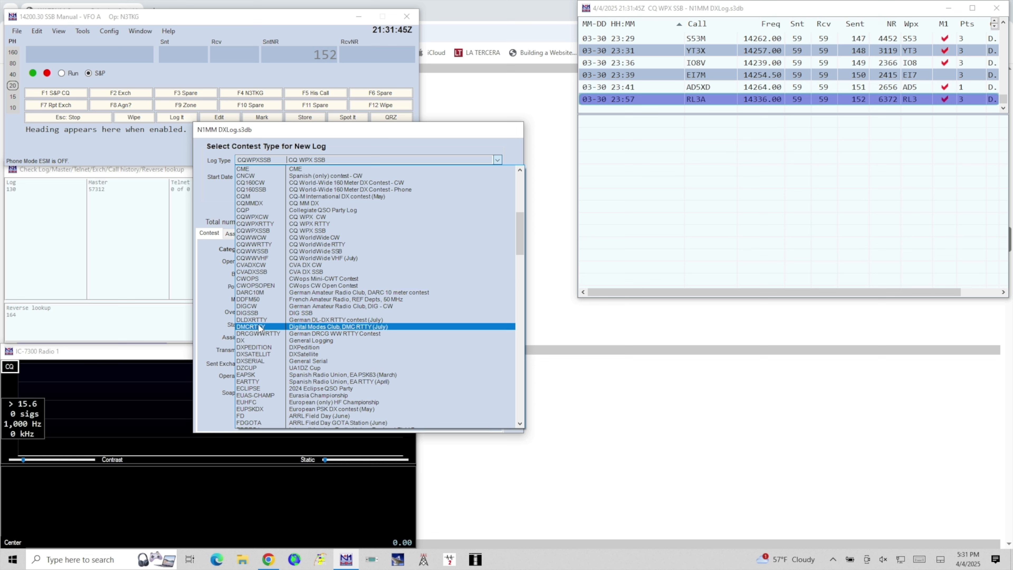
scroll(259, 328, "down", 3)
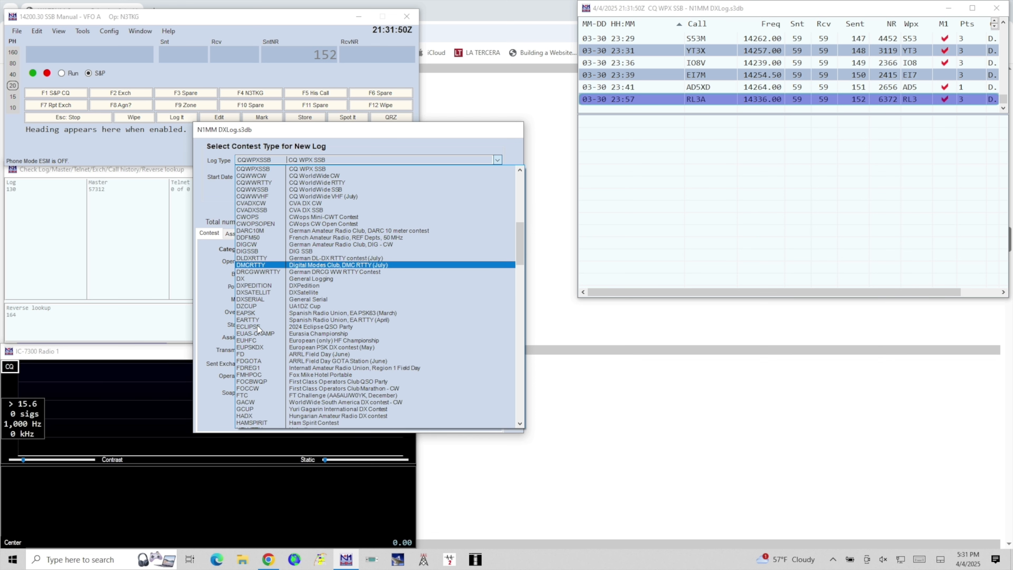
scroll(258, 327, "down", 1)
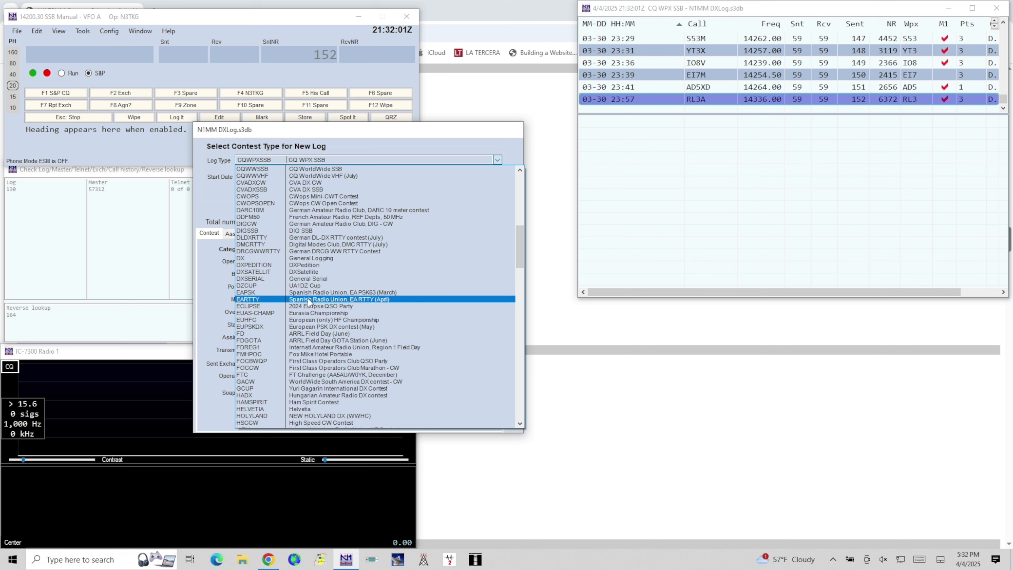
left_click(386, 299)
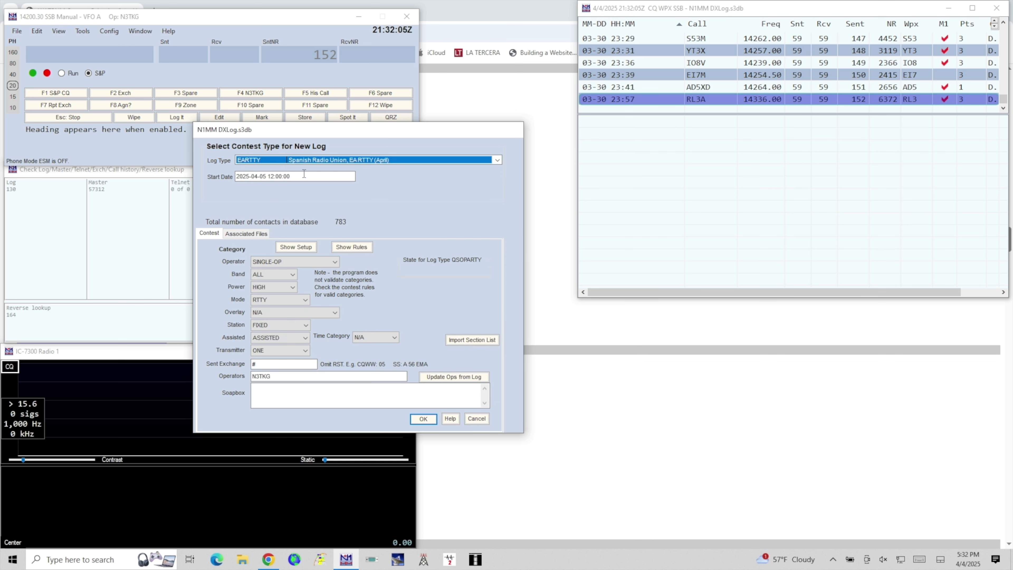
Set the new log's contest categories to LOW power and NON-ASSISTED, keeping SINGLE-OP as the operator category
left_click_drag(304, 174, 235, 184)
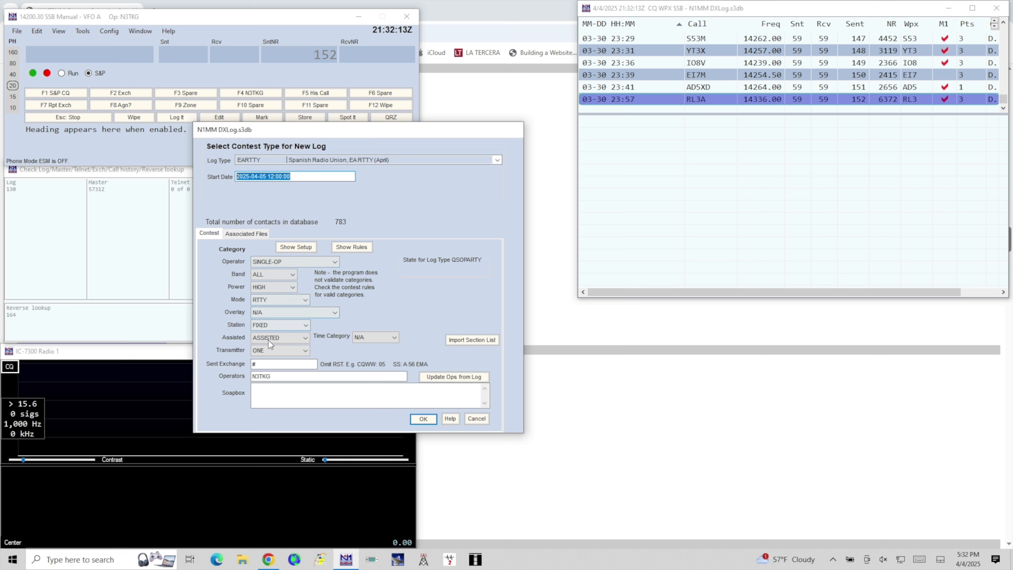
left_click(291, 261)
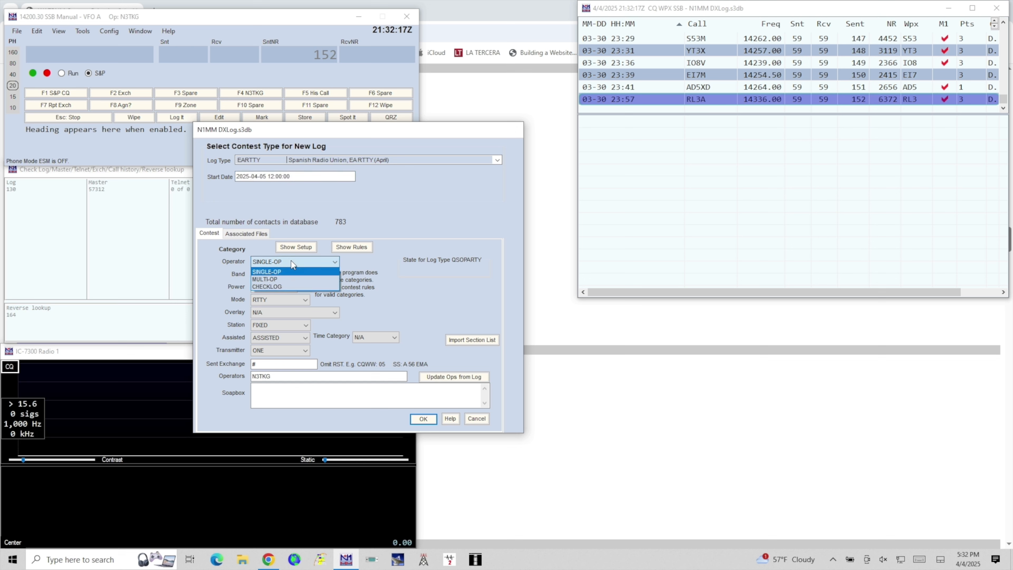
left_click(291, 260)
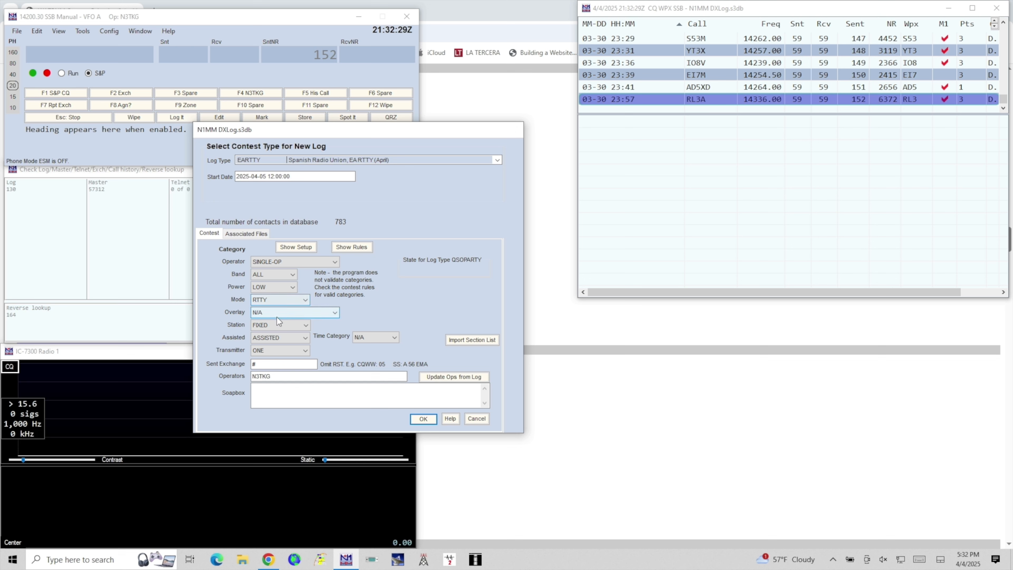
left_click(304, 339)
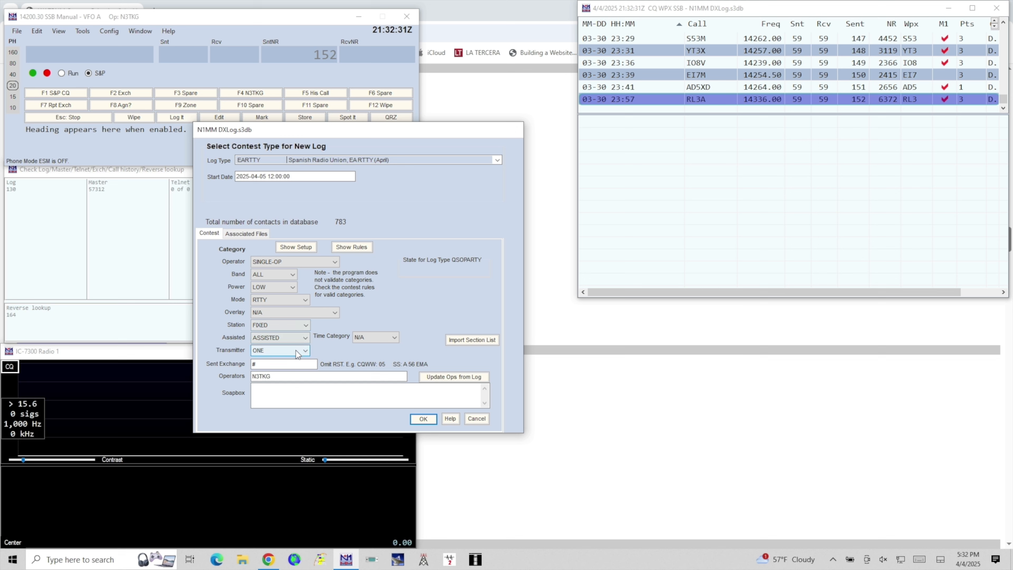
left_click(294, 355)
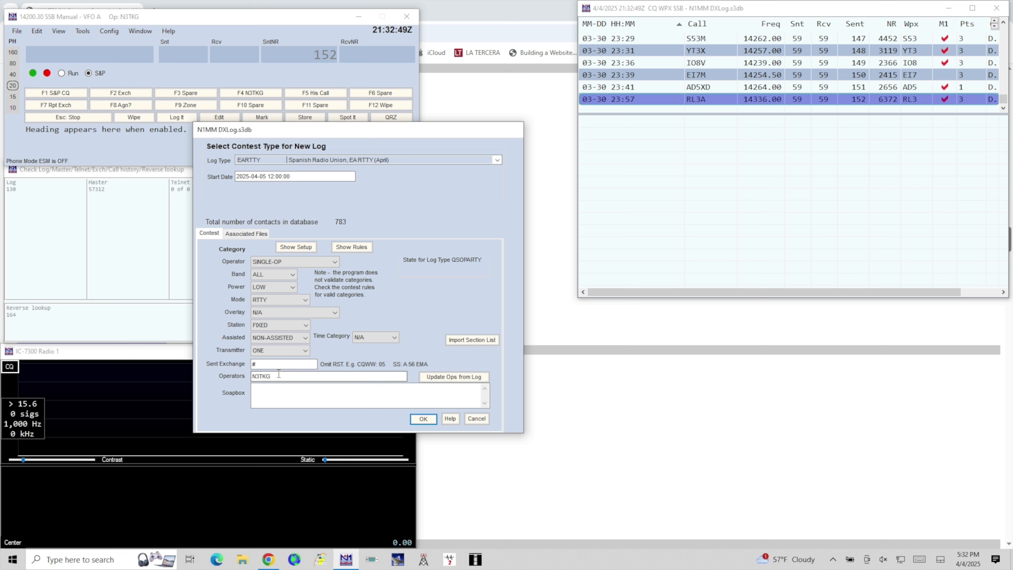
Enter "EA RRTY" as the soapbox text and create the log, accepting MMVARI as the digital engine
left_click(288, 396)
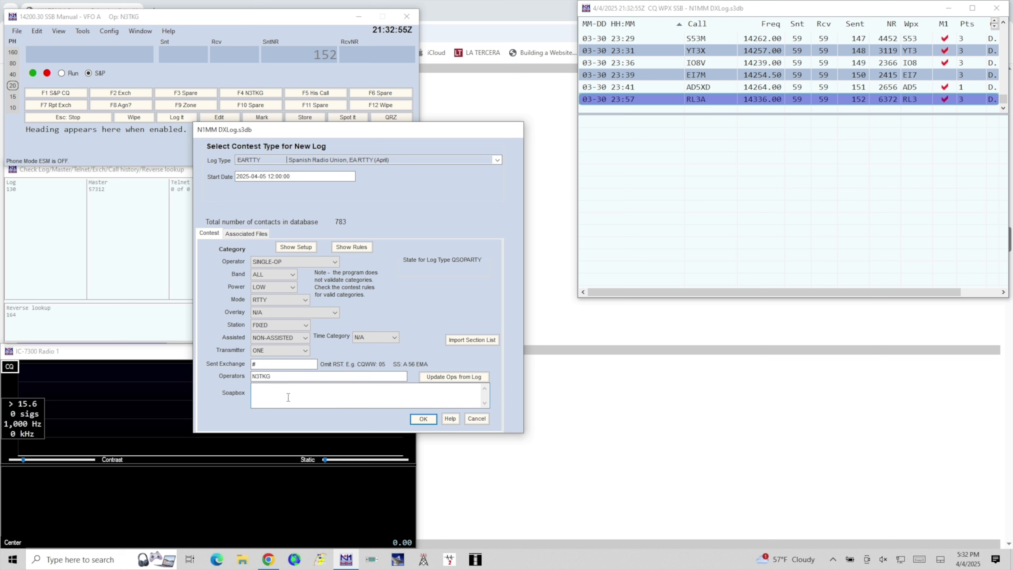
type("EA RRTY")
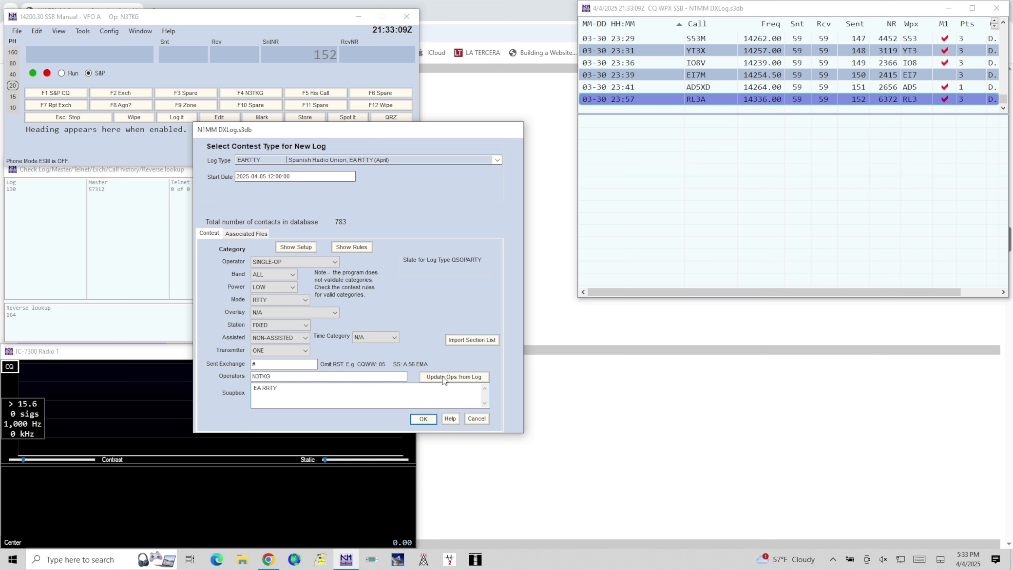
left_click(423, 417)
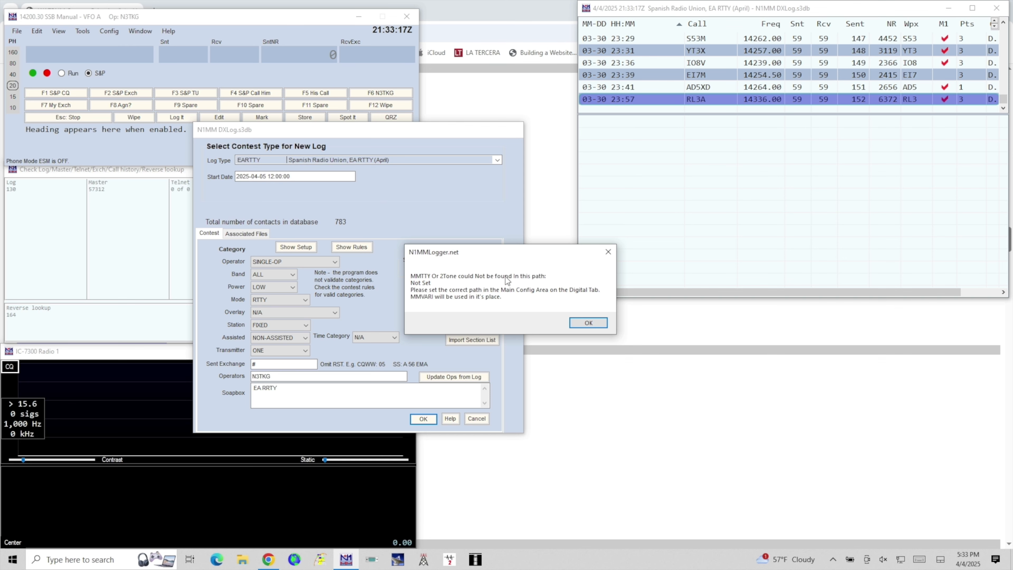
left_click(586, 321)
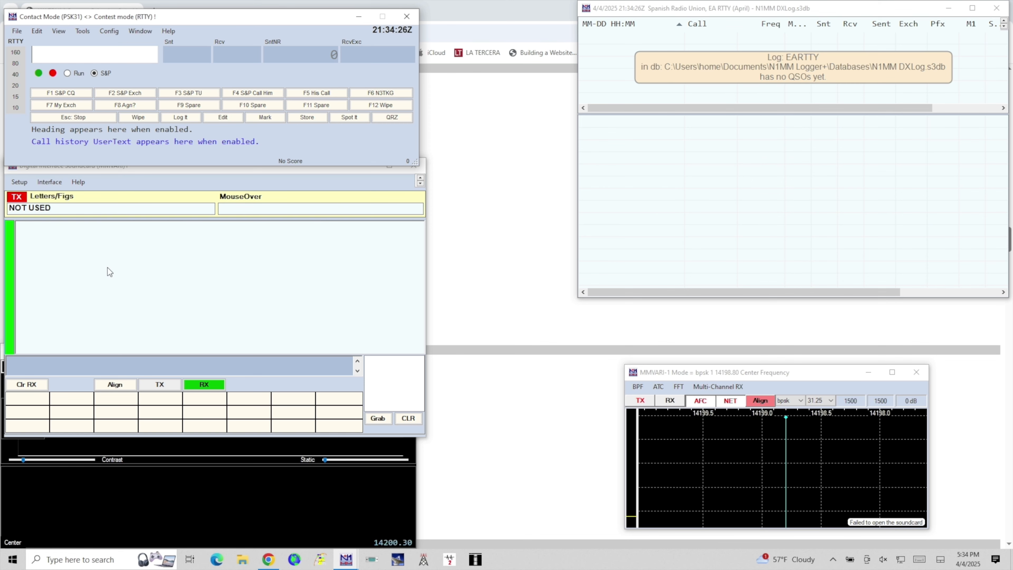
Switch to the contest calendar in the browser and review the EA and non-EA exchange of the EA RTTY Contest
left_click(521, 142)
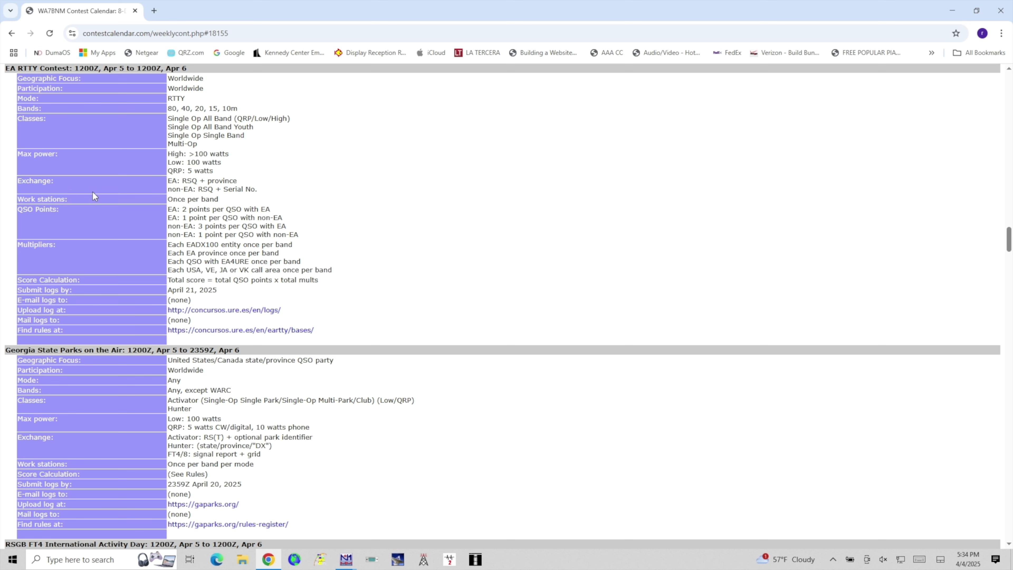
left_click_drag(168, 180, 265, 194)
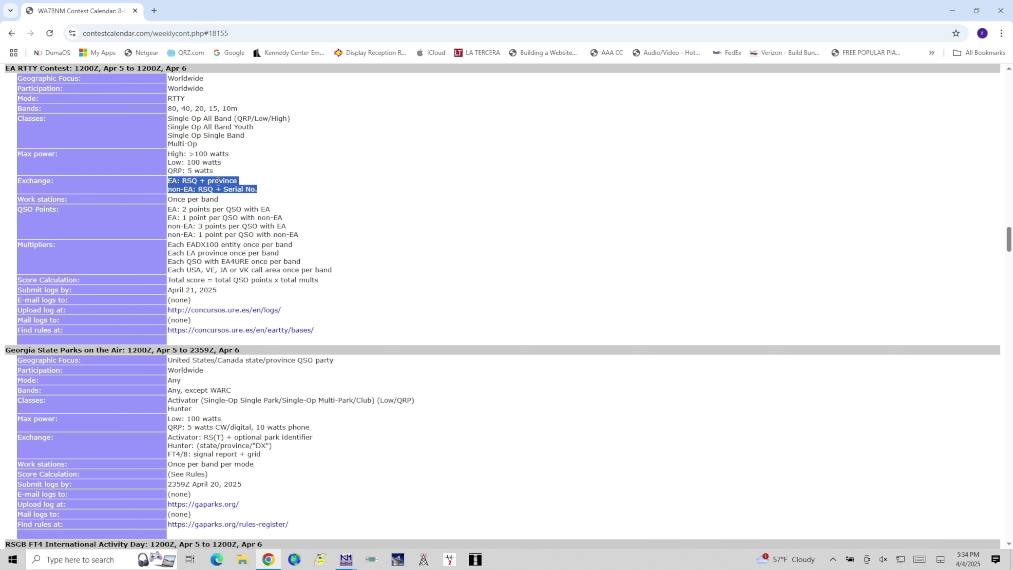
left_click_drag(218, 180, 242, 183)
left_click(232, 185)
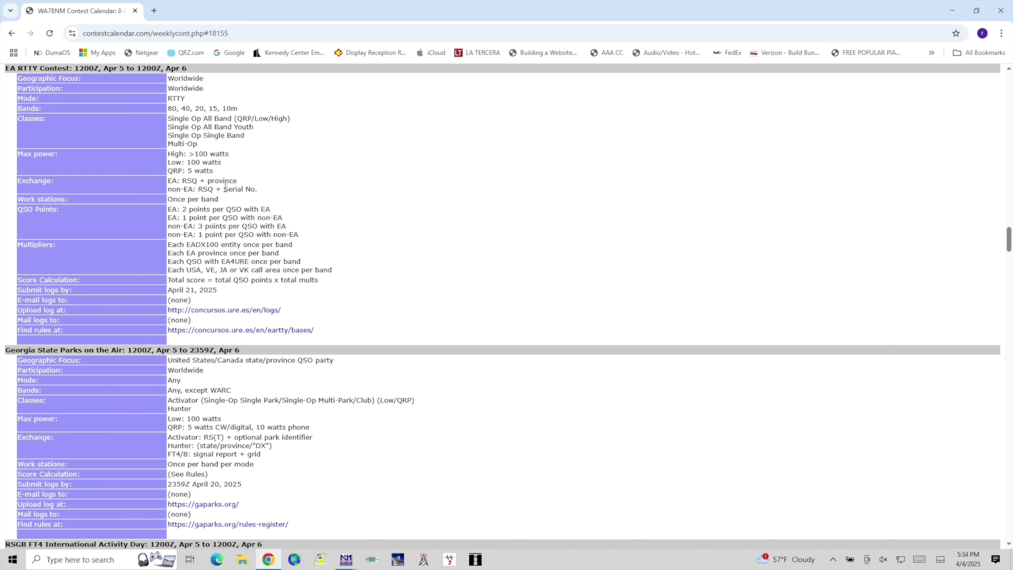
left_click_drag(225, 187, 255, 189)
Switch to N1MM Logger+ and log a test contact with the operator's own call sign and received exchange 15
mouse_move(347, 560)
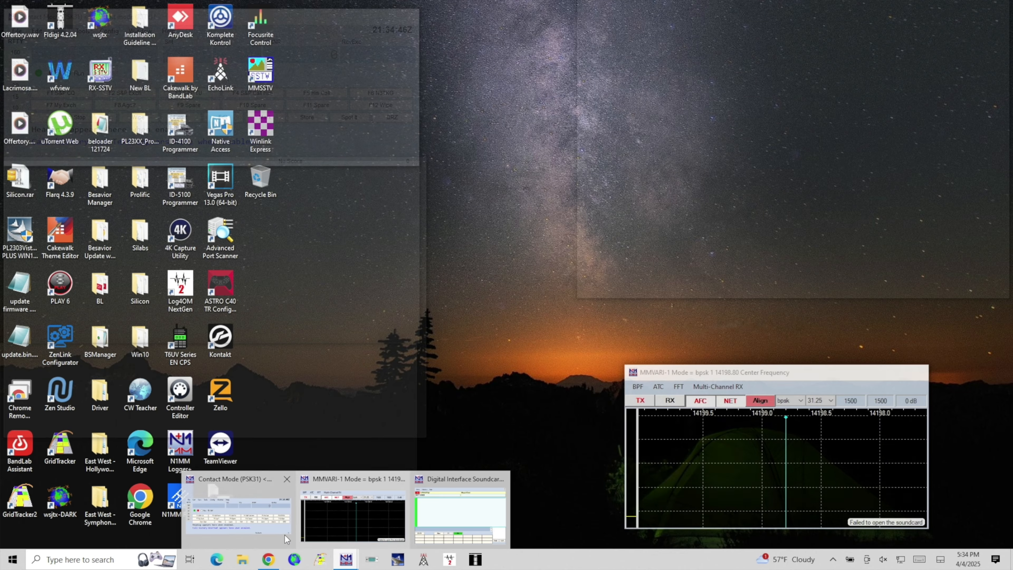
left_click(269, 533)
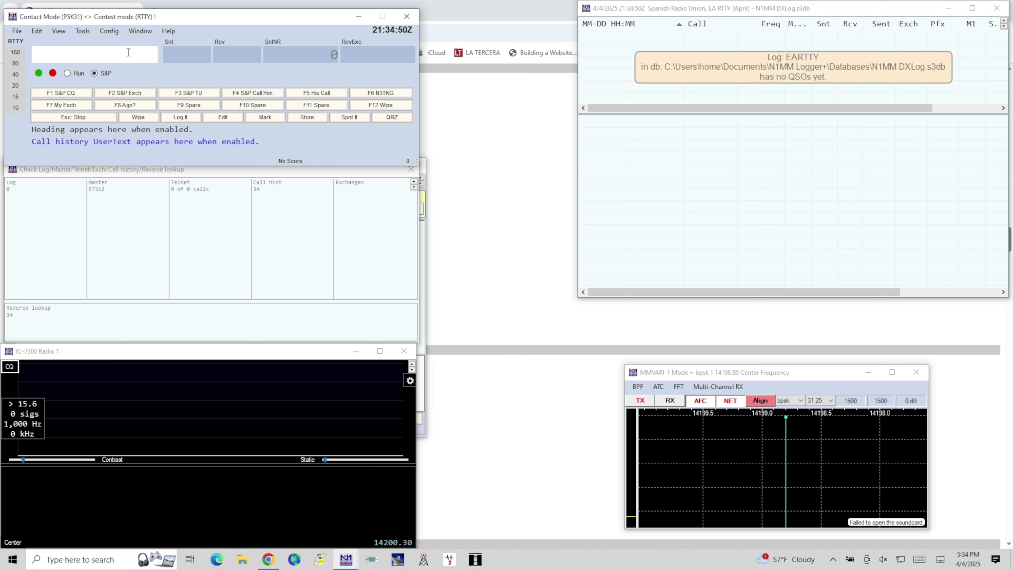
type("N3")
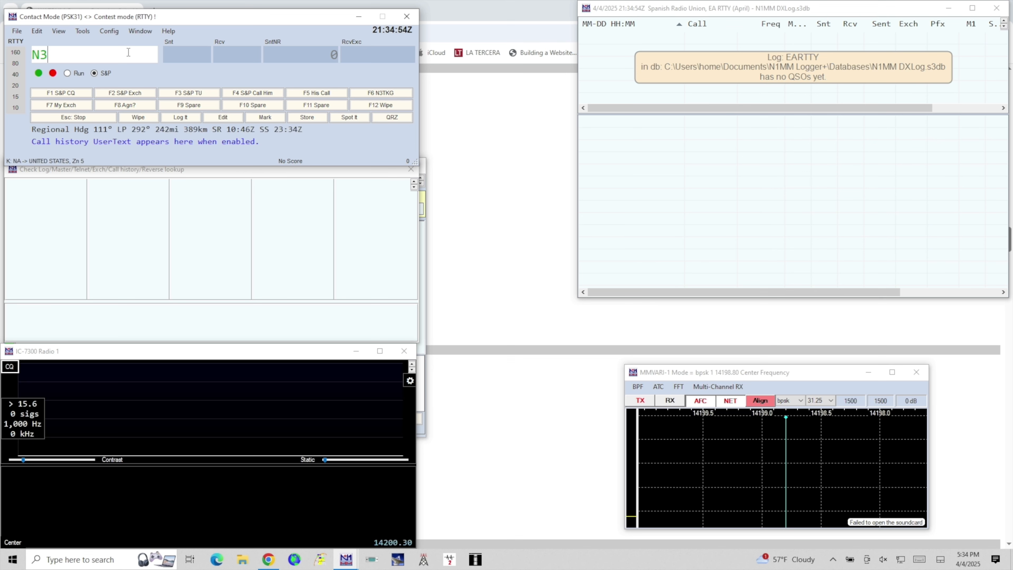
type("TKG")
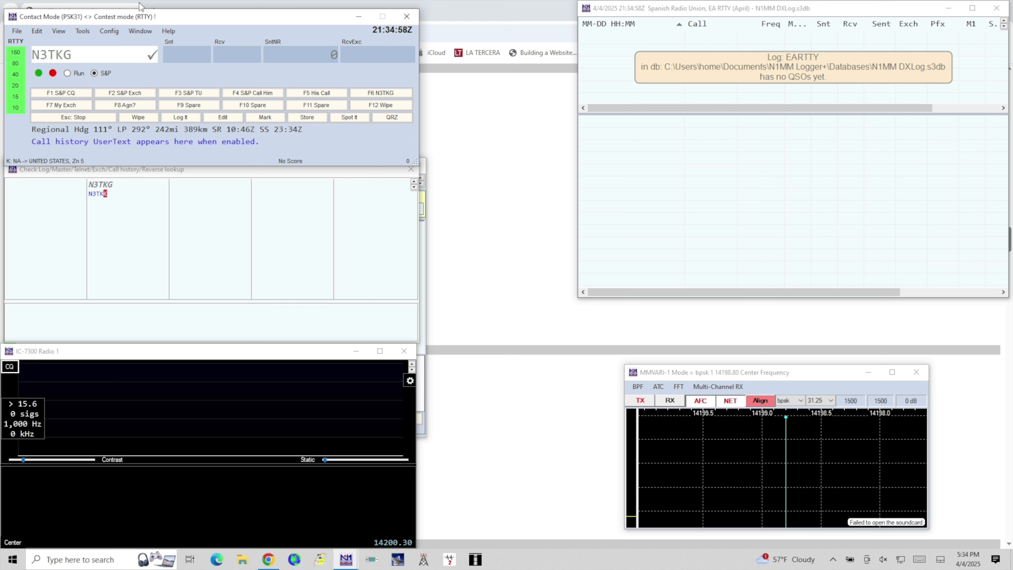
key("space")
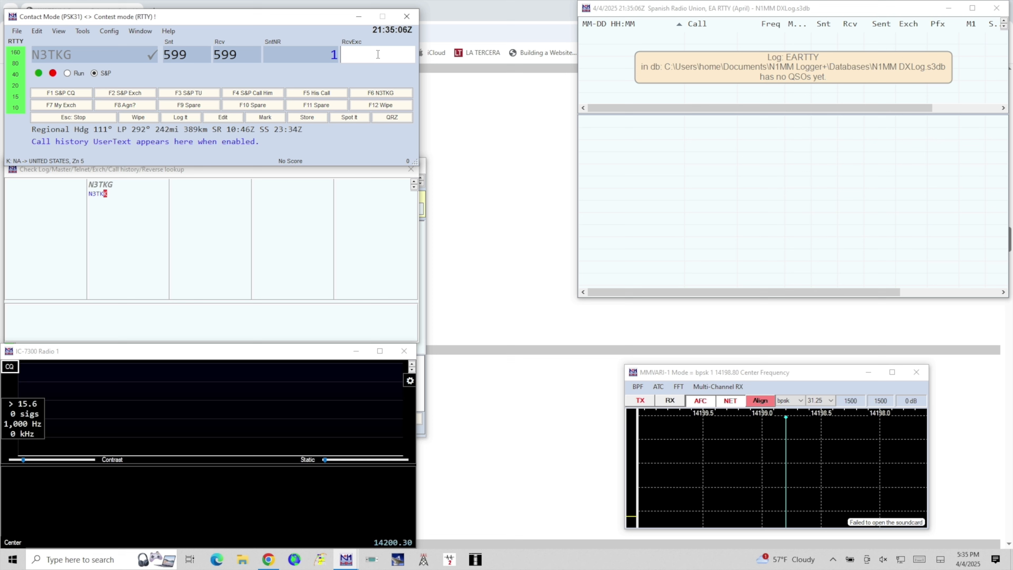
type("15")
key("Return")
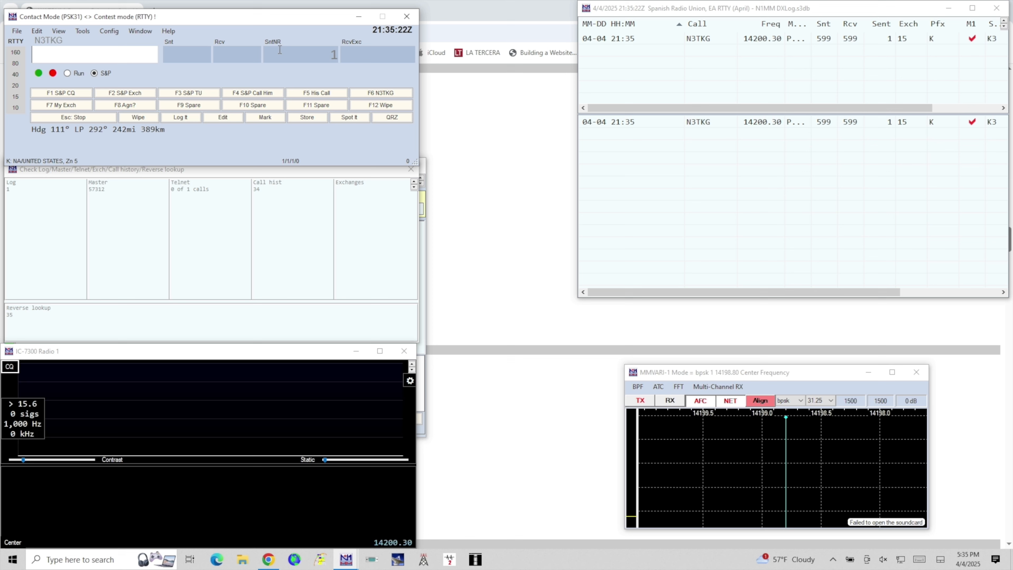
Go through the received report, sent number and received exchange fields of the contact entry window
key("Tab")
left_click(232, 57)
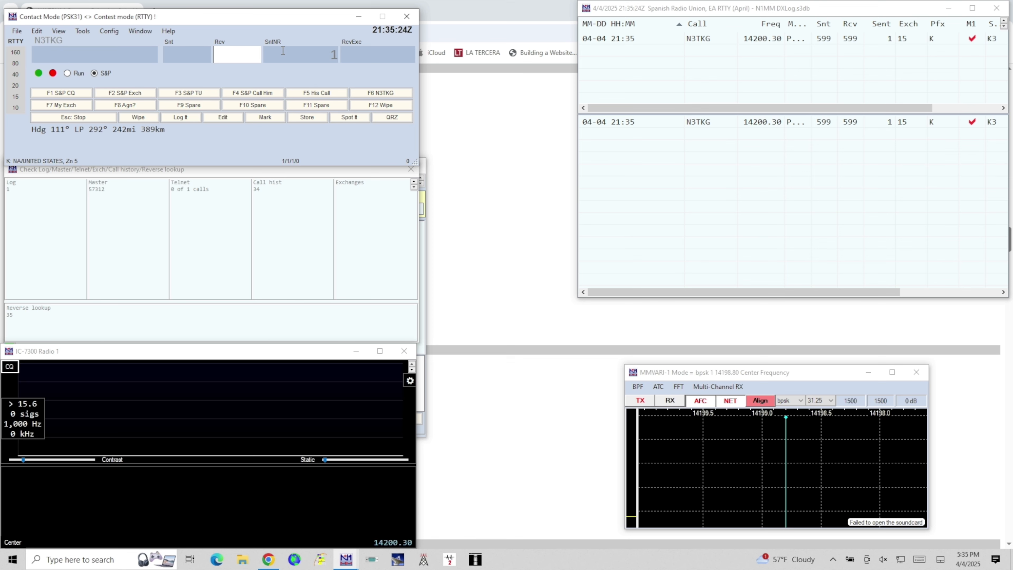
left_click(288, 50)
left_click(361, 49)
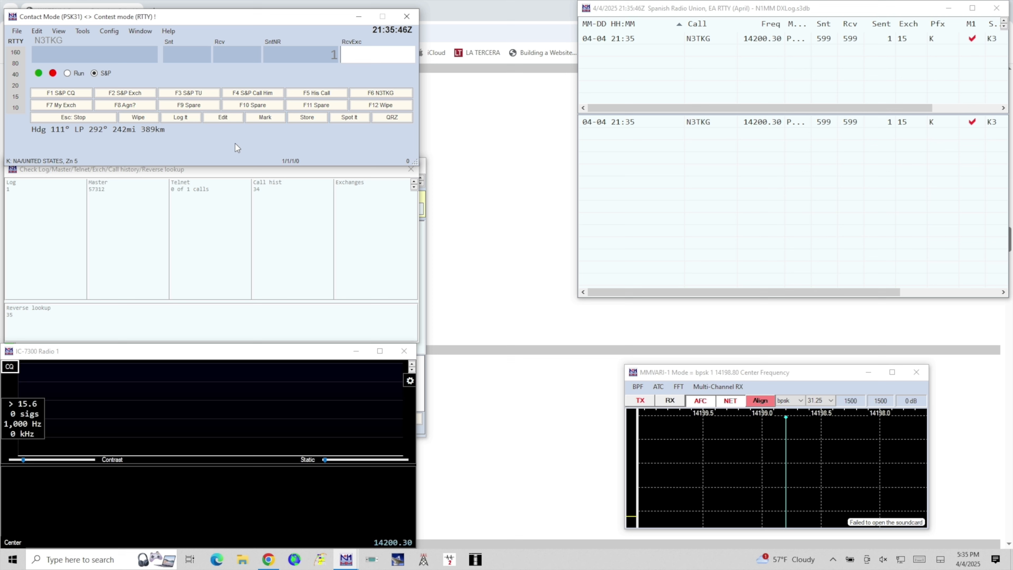
Switch to the contest calendar in the browser, highlight the EA RTTY Contest's exchange rules and return to N1MM Logger+
left_click(458, 119)
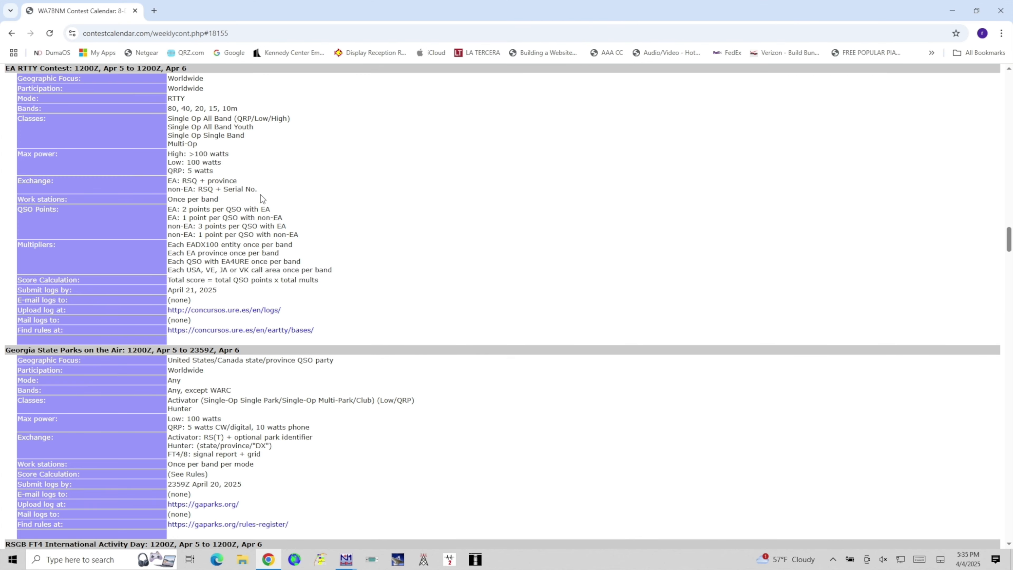
left_click_drag(258, 190, 221, 170)
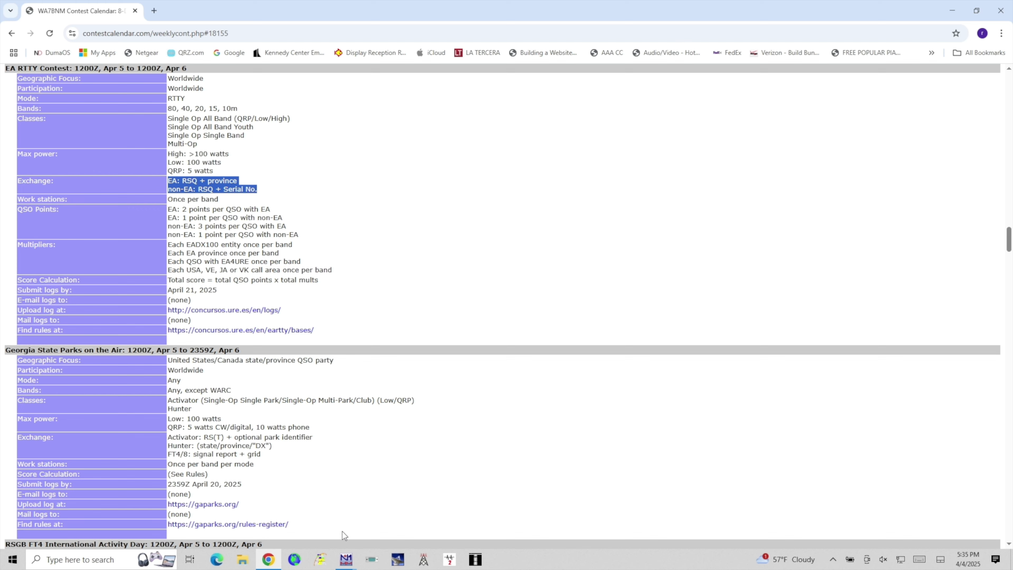
left_click(346, 559)
left_click(268, 527)
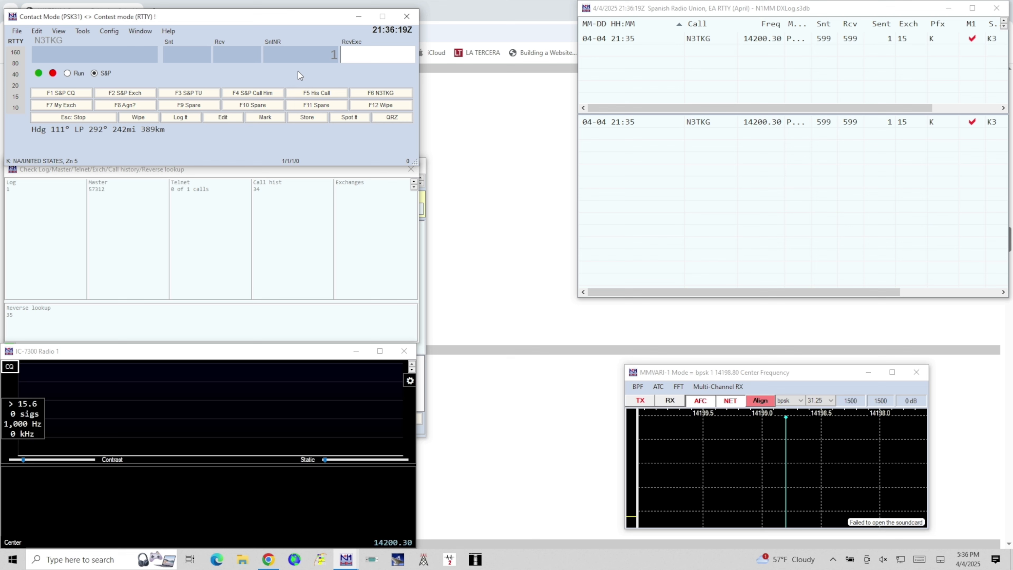
Start another new log in the N1MM DXLog.s3db database and browse the available contest log types
left_click(17, 31)
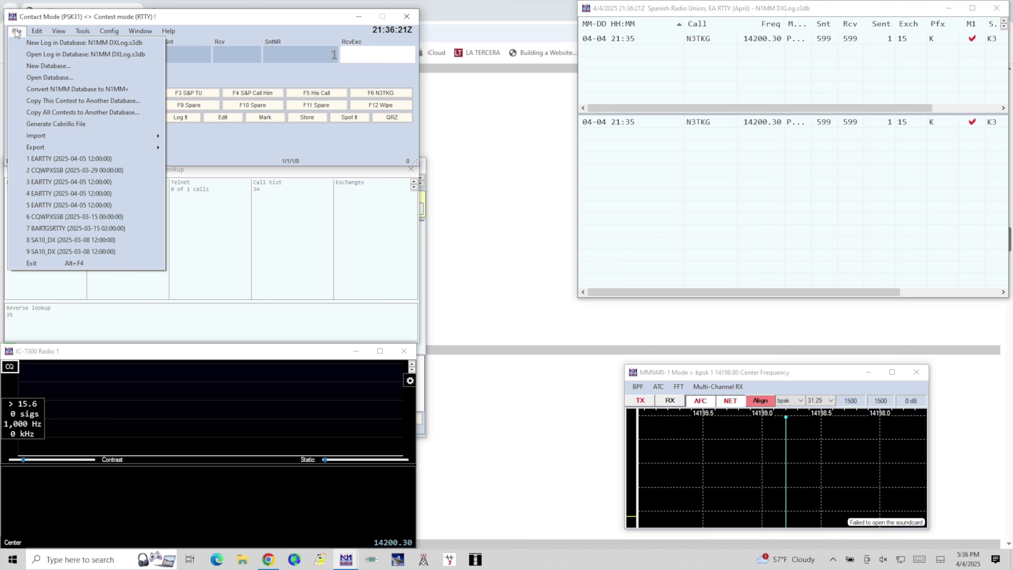
left_click(25, 44)
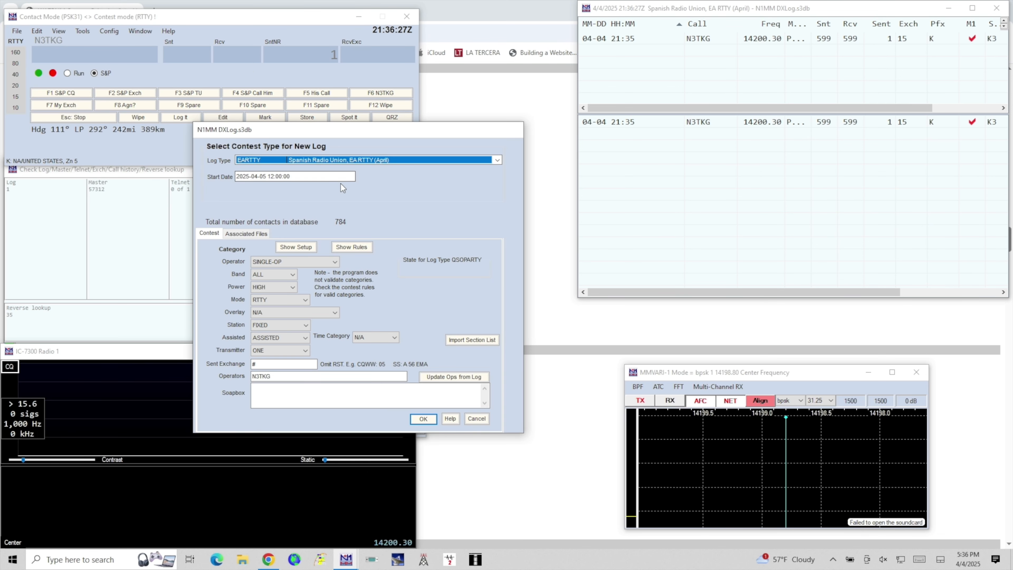
left_click(318, 160)
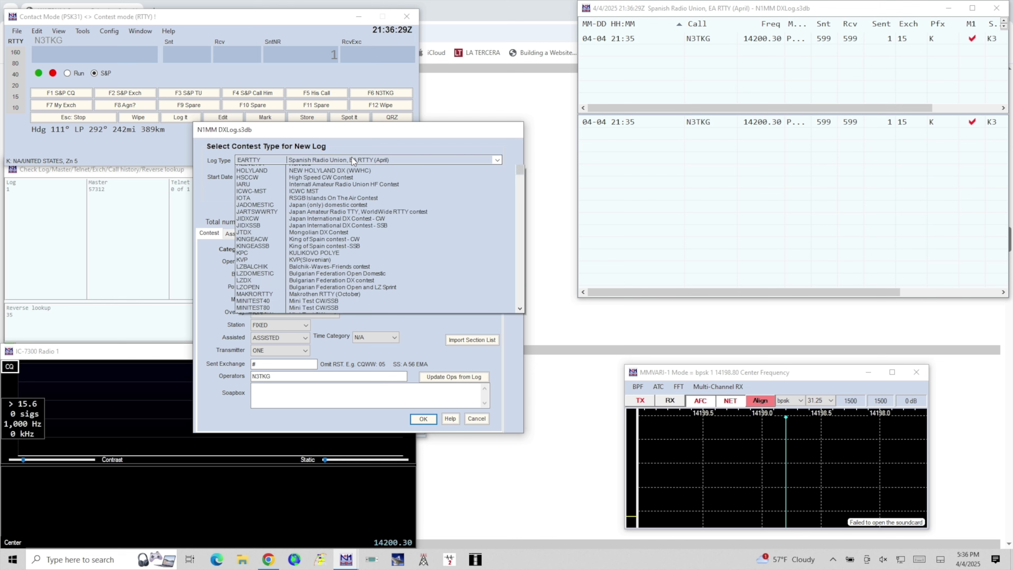
scroll(266, 377, "down", 2)
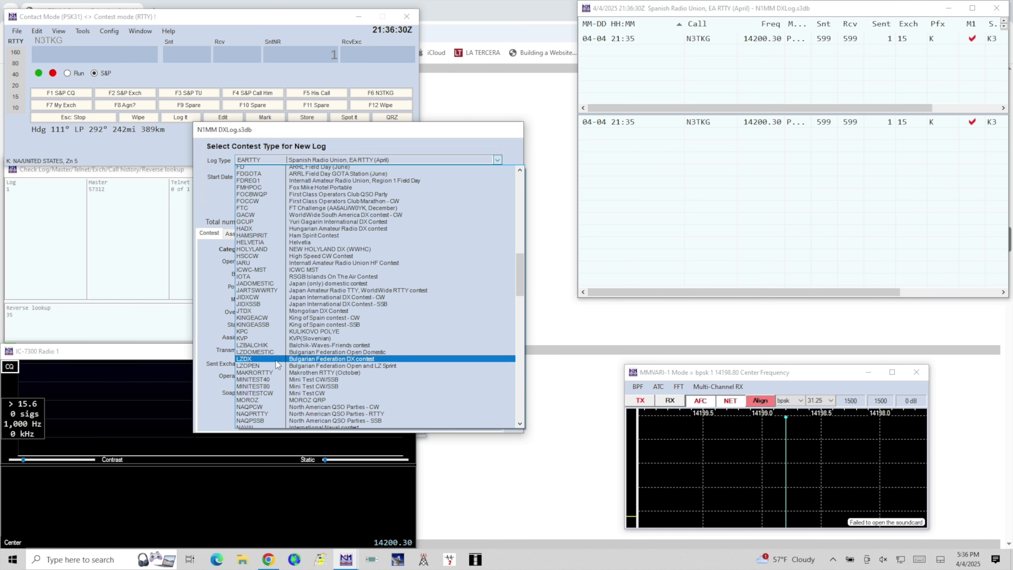
scroll(329, 351, "down", 3)
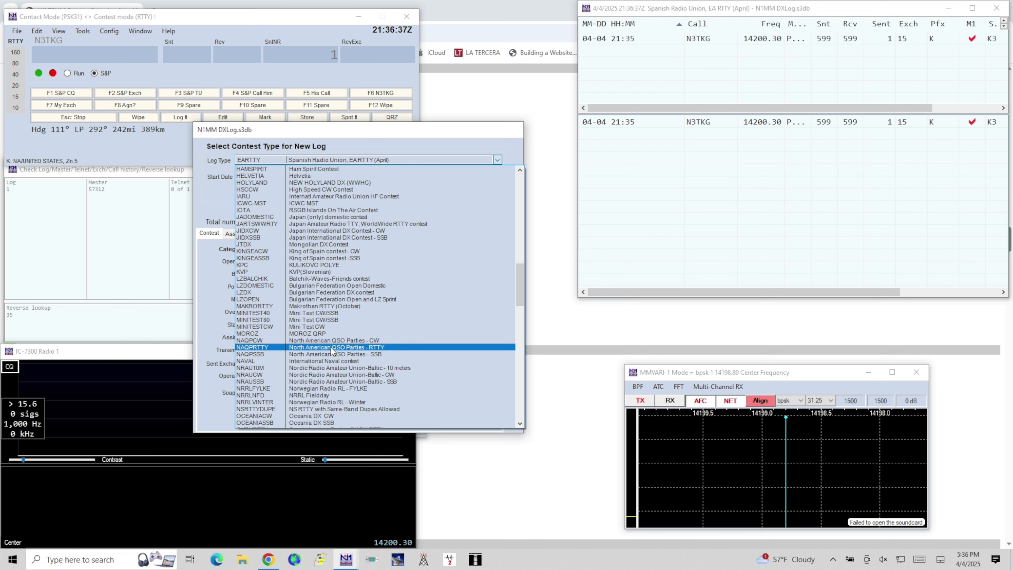
scroll(330, 347, "down", 3)
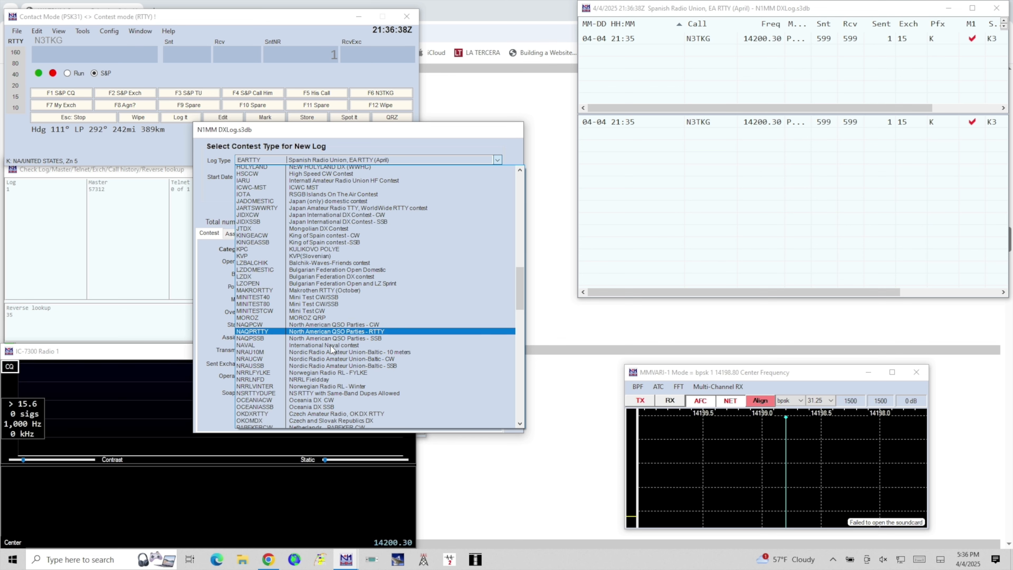
scroll(330, 345, "down", 3)
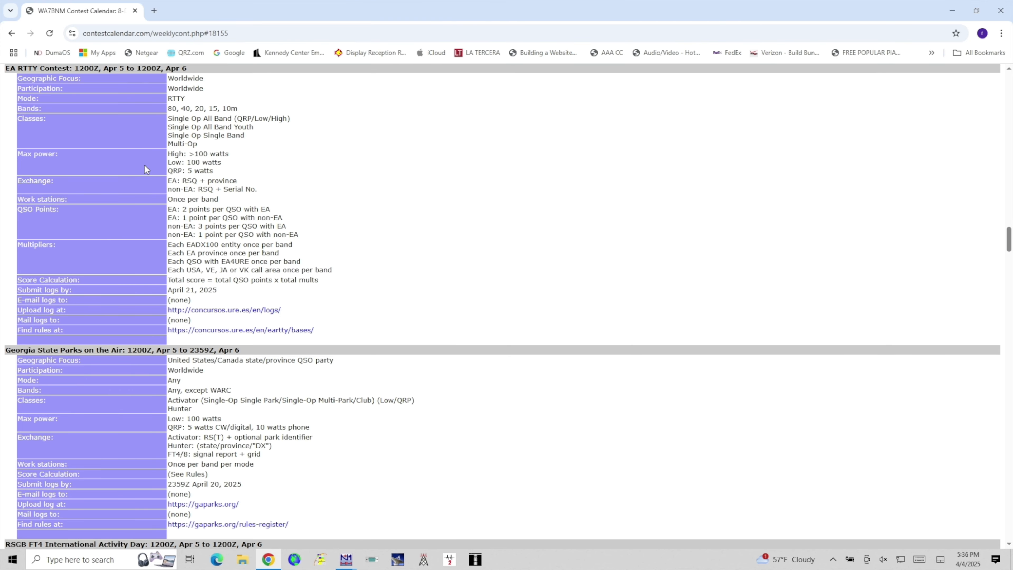
Switch to the contest calendar in the browser, go back to the weekly overview and review the YBDXPI SSB Contest's exchange
scroll(133, 156, "up", 4)
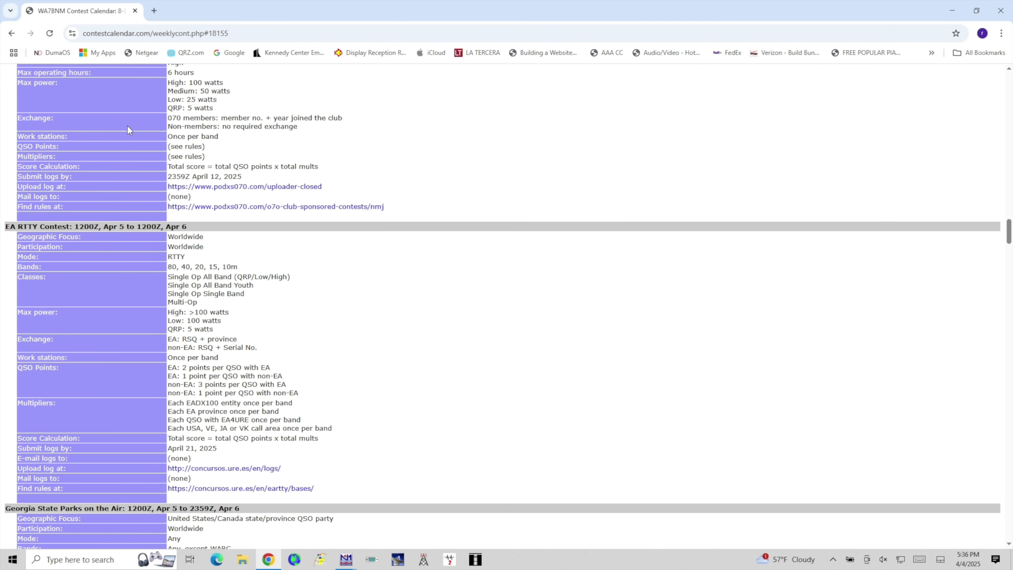
left_click(11, 33)
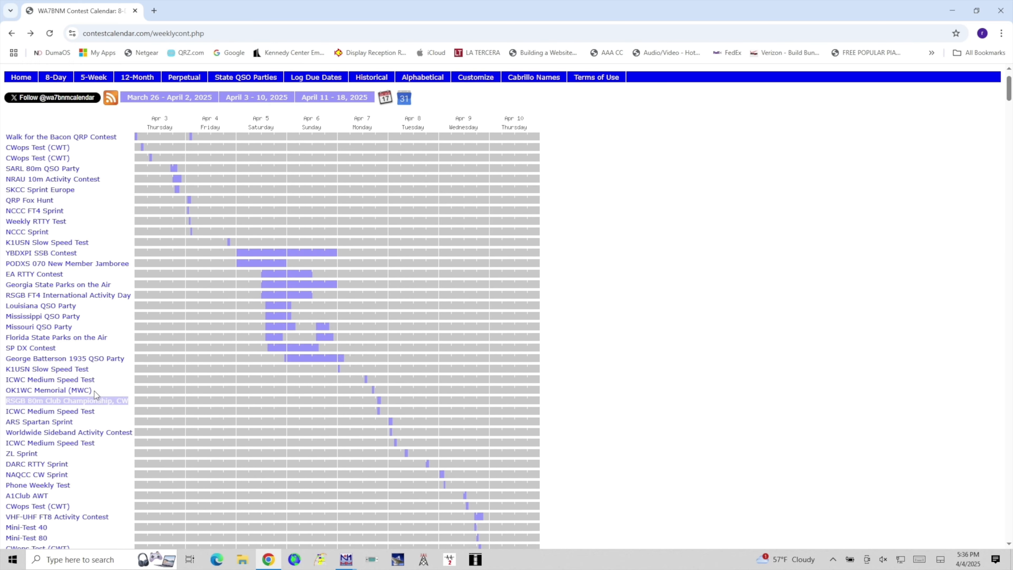
triple_click(15, 265)
left_click(15, 266)
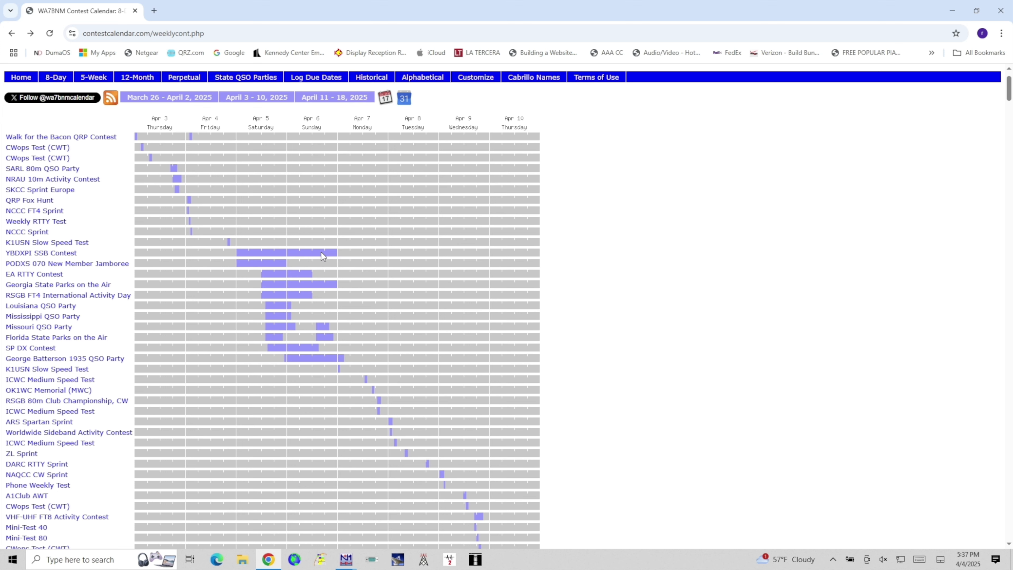
left_click_drag(240, 255, 8, 258)
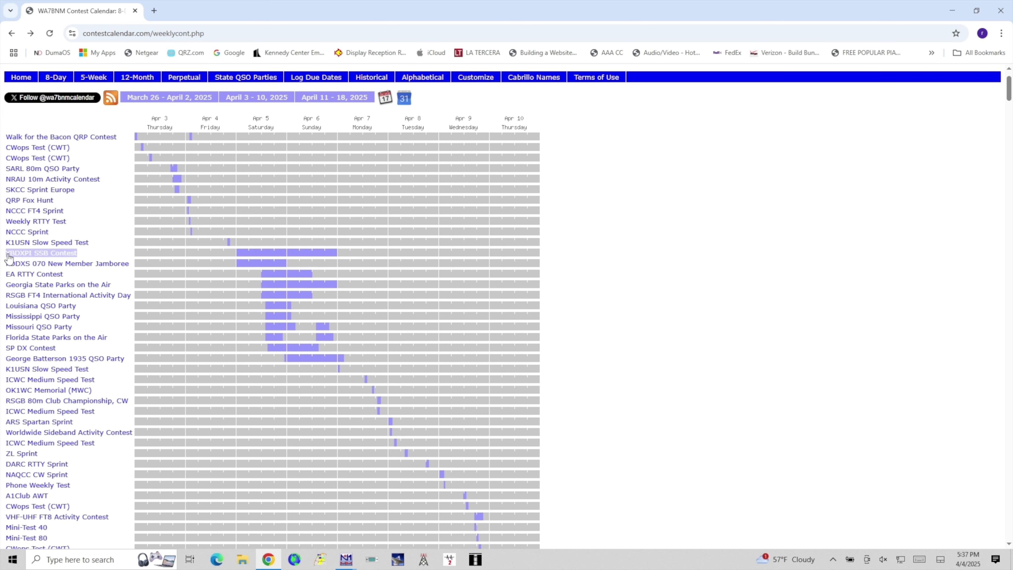
left_click(45, 258)
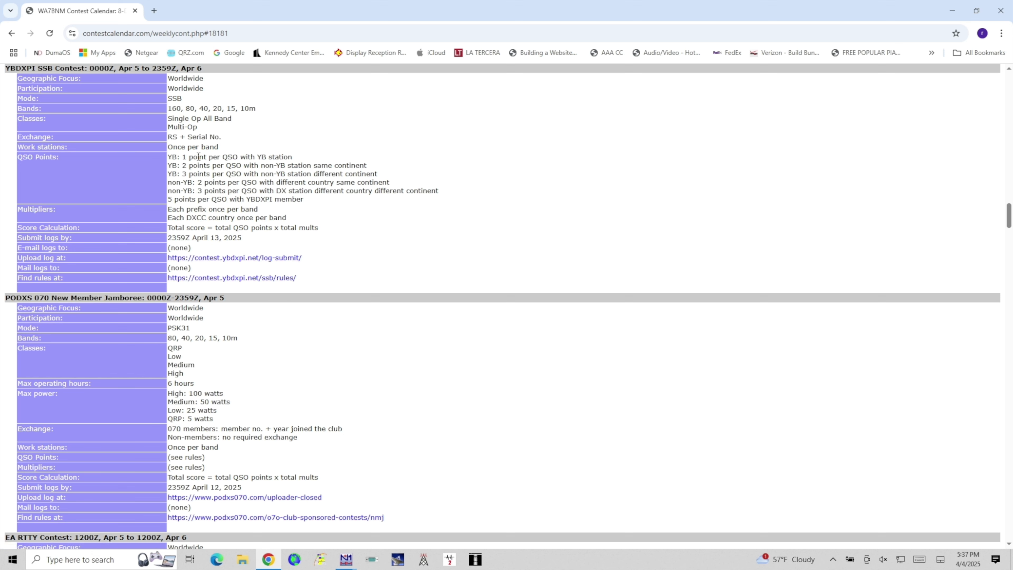
left_click_drag(224, 138, 166, 139)
left_click(253, 135)
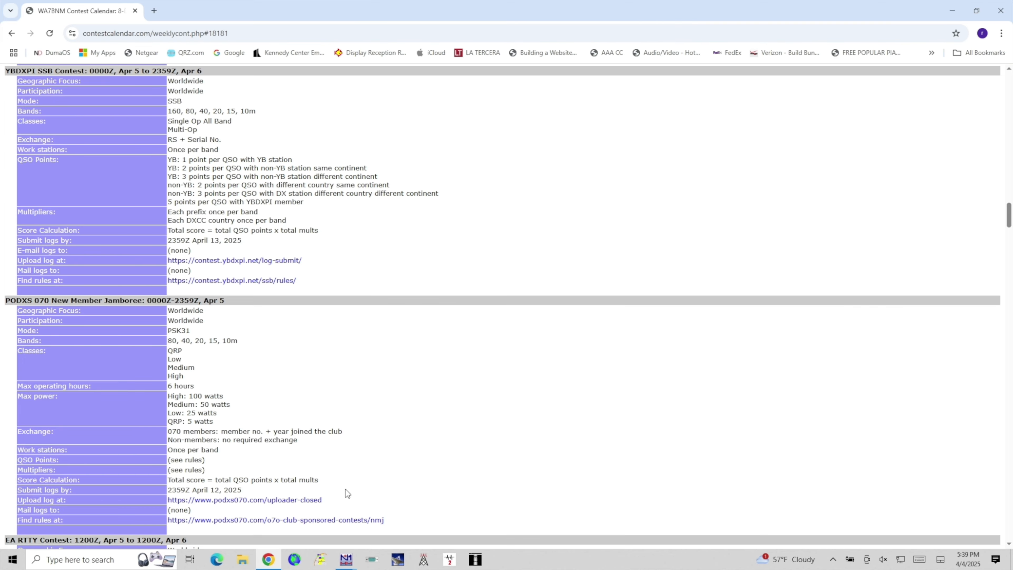
Switch to N1MM Logger+ and search the new log's contest types for the YBDXPI SSB Contest
mouse_move(347, 560)
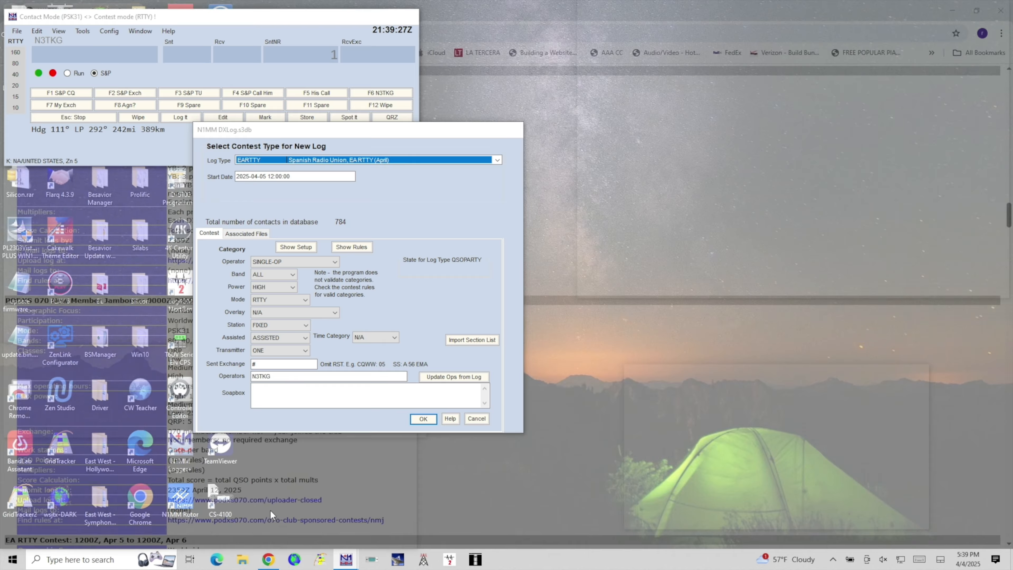
left_click(270, 510)
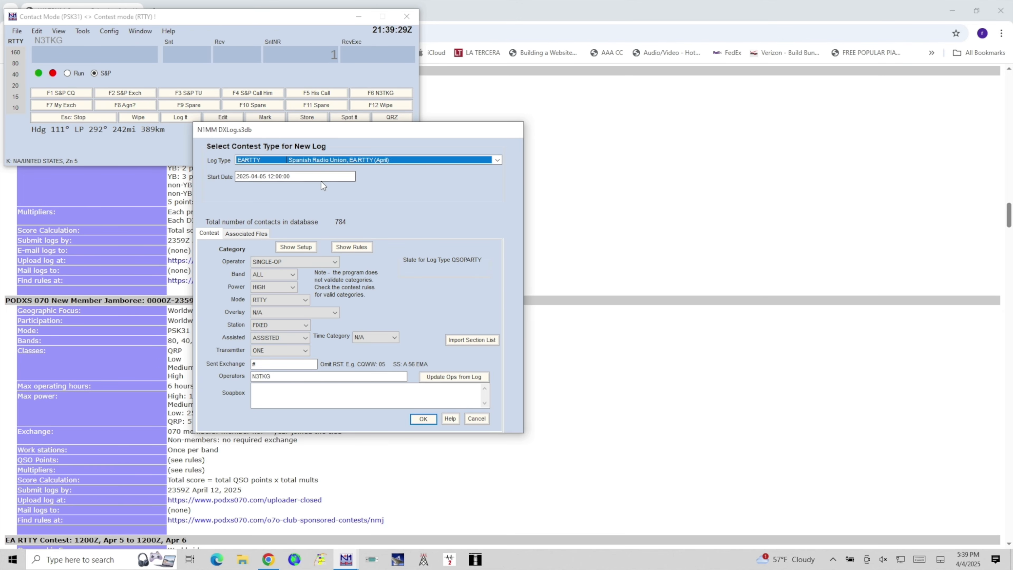
left_click(329, 159)
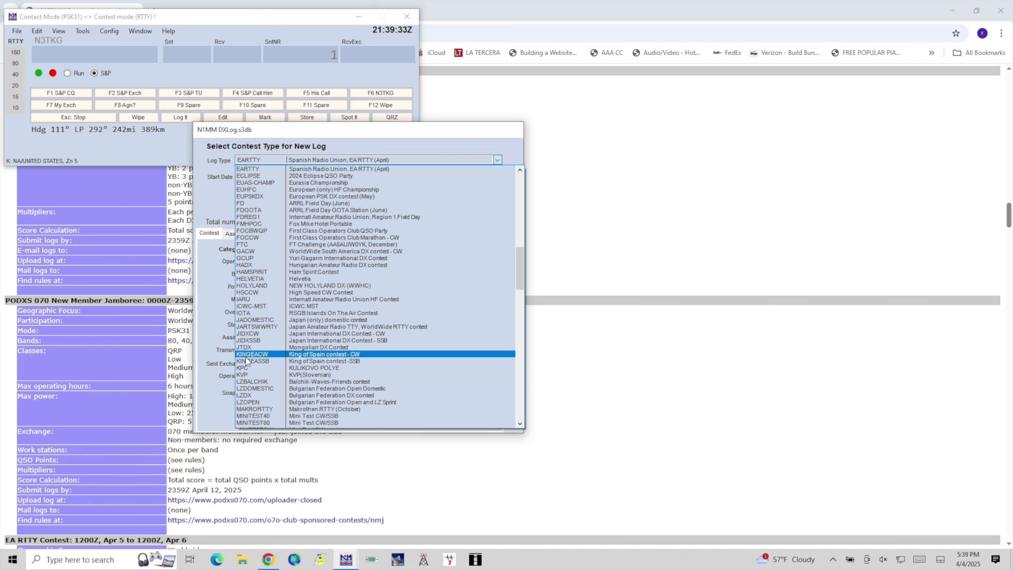
scroll(248, 368, "down", 1)
scroll(248, 368, "down", 12)
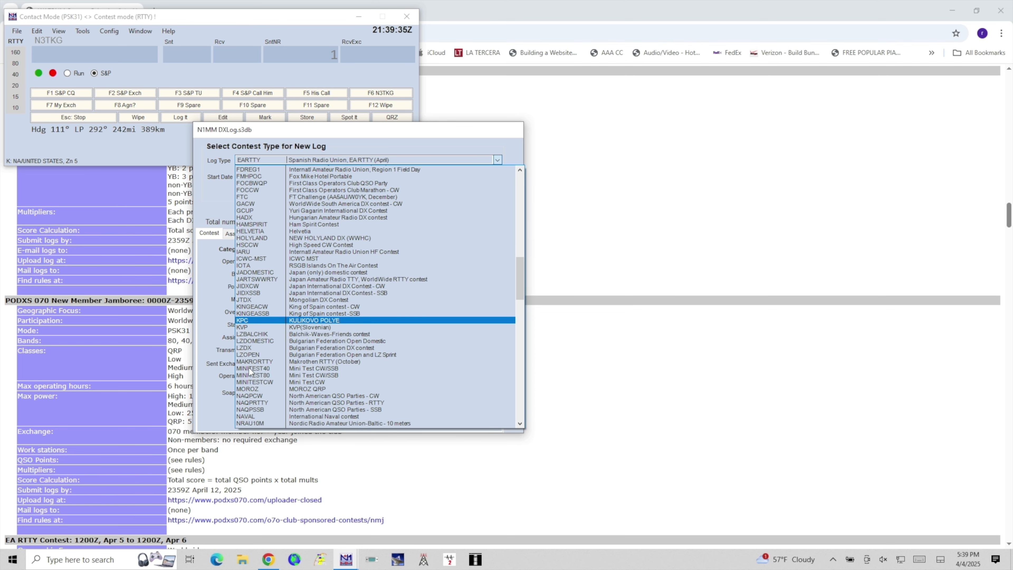
scroll(249, 370, "down", 20)
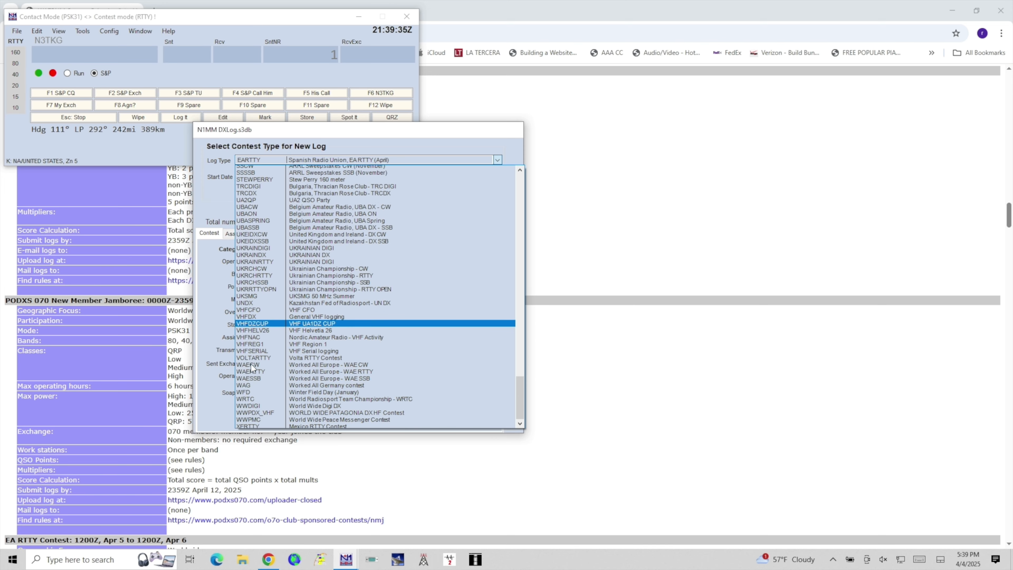